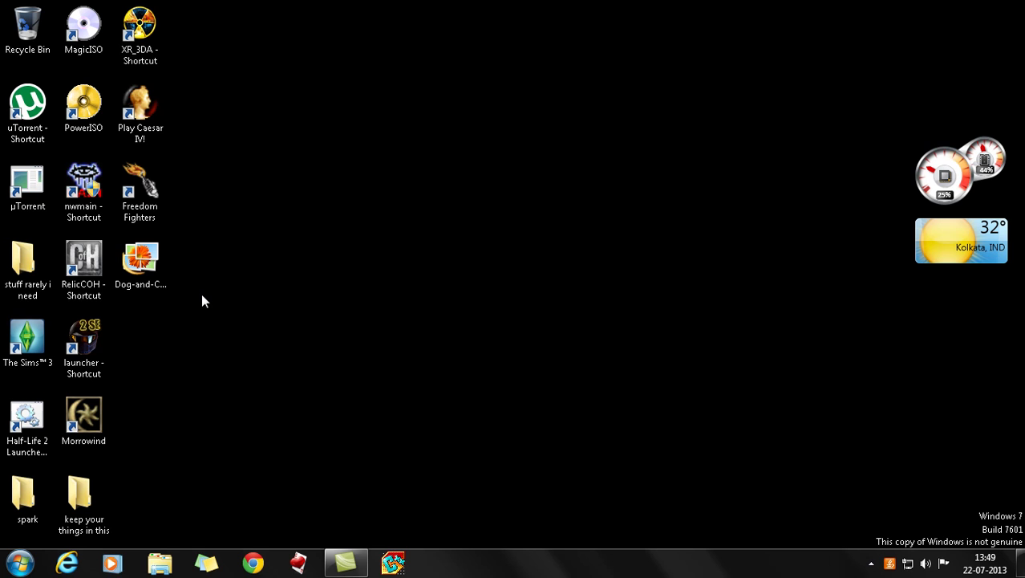
Step: View the puppy-and-kitten photo full screen, close it, then enter 'clippingmagic' in Chrome's address bar
double_click(148, 259)
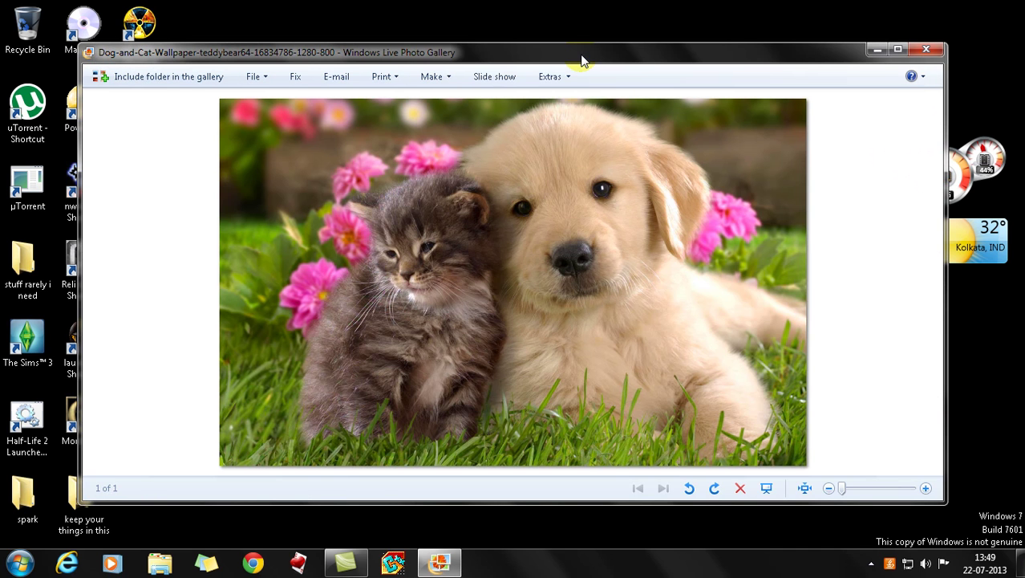
double_click(584, 55)
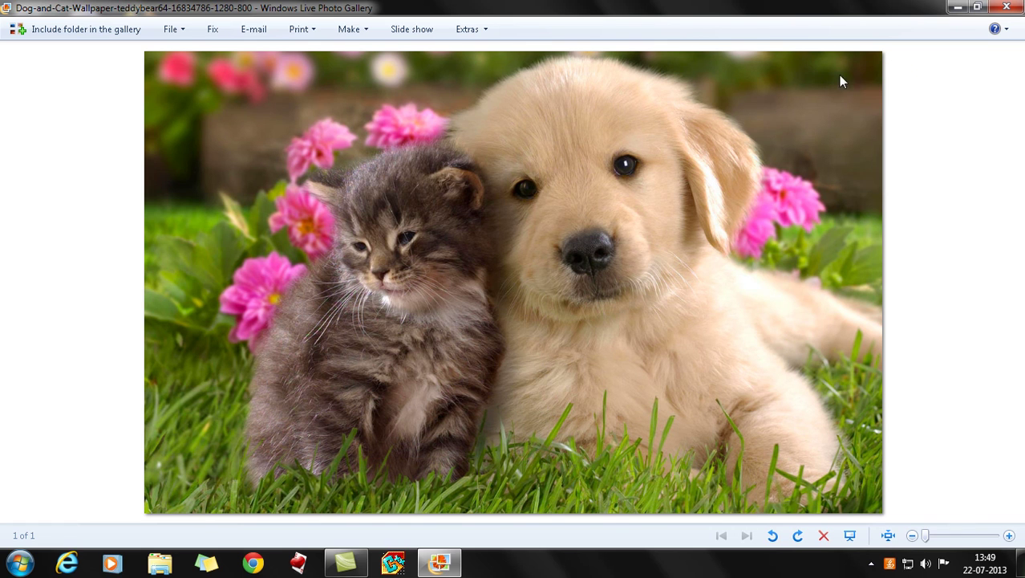
click(1006, 6)
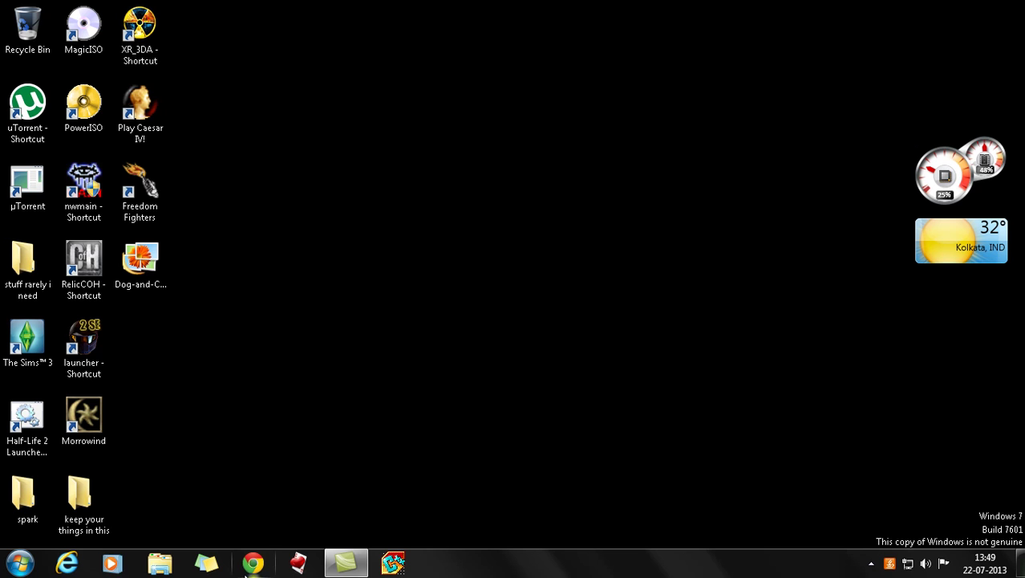
click(250, 564)
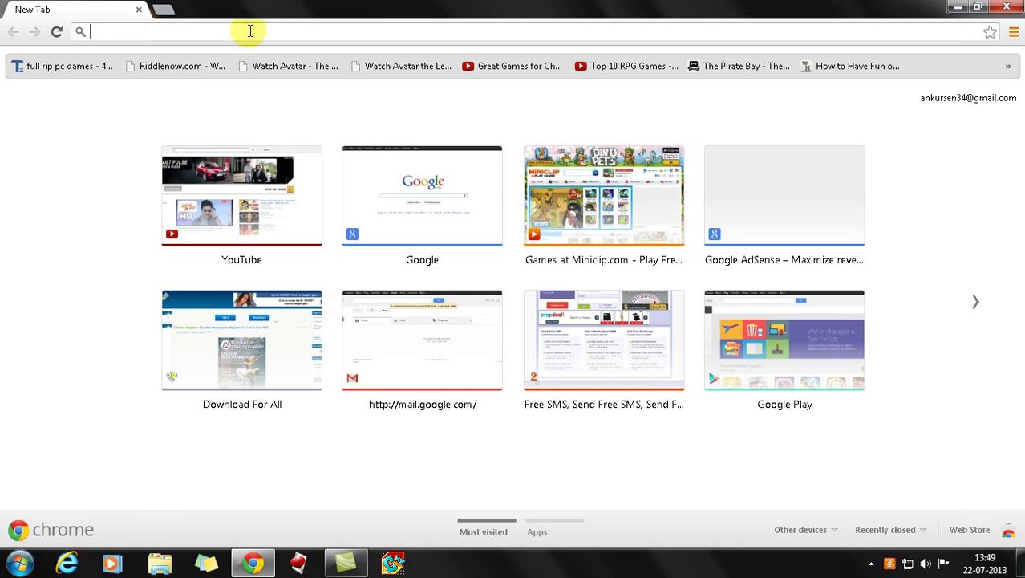
text(cl)
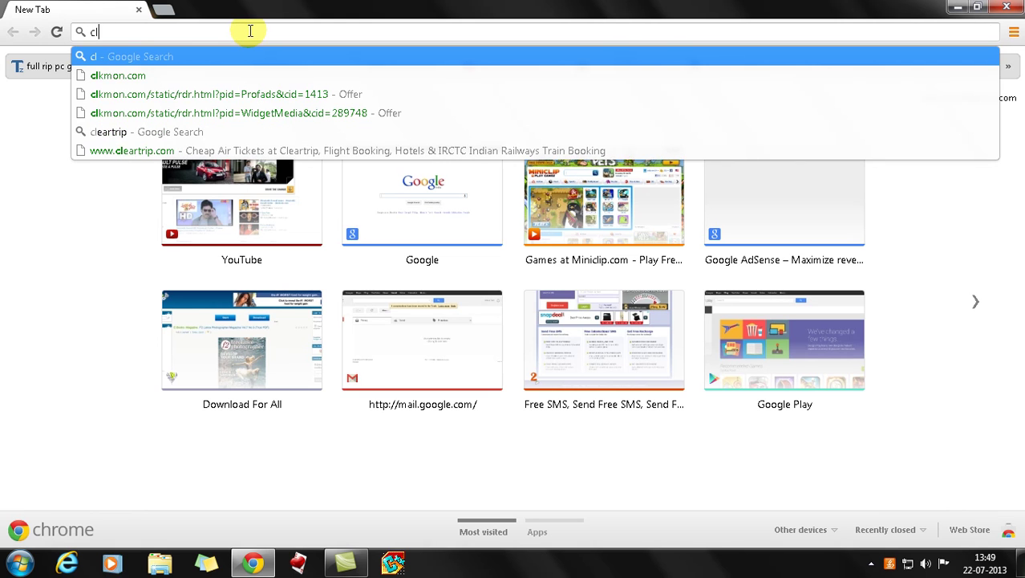
text(ipp)
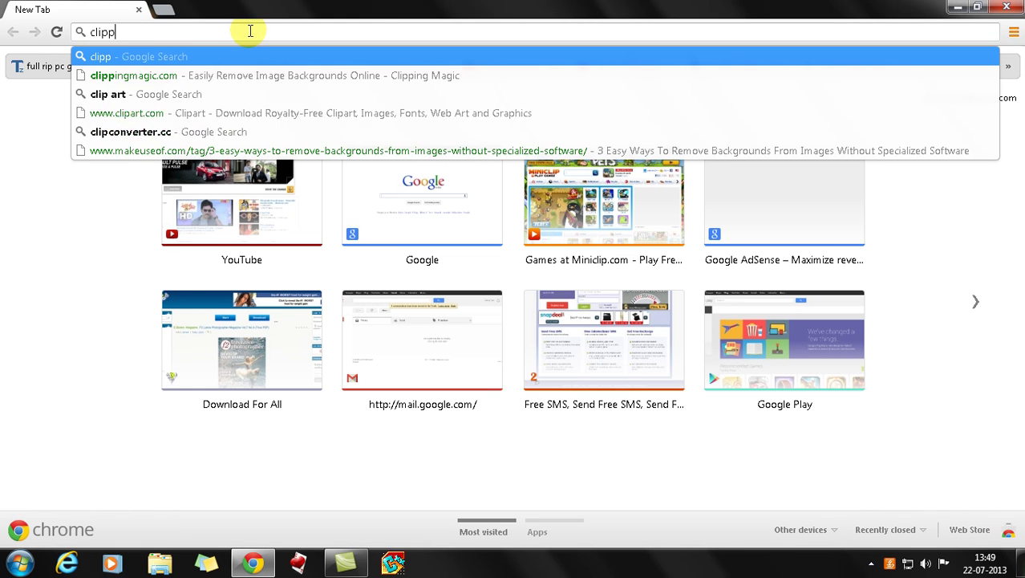
text(ing)
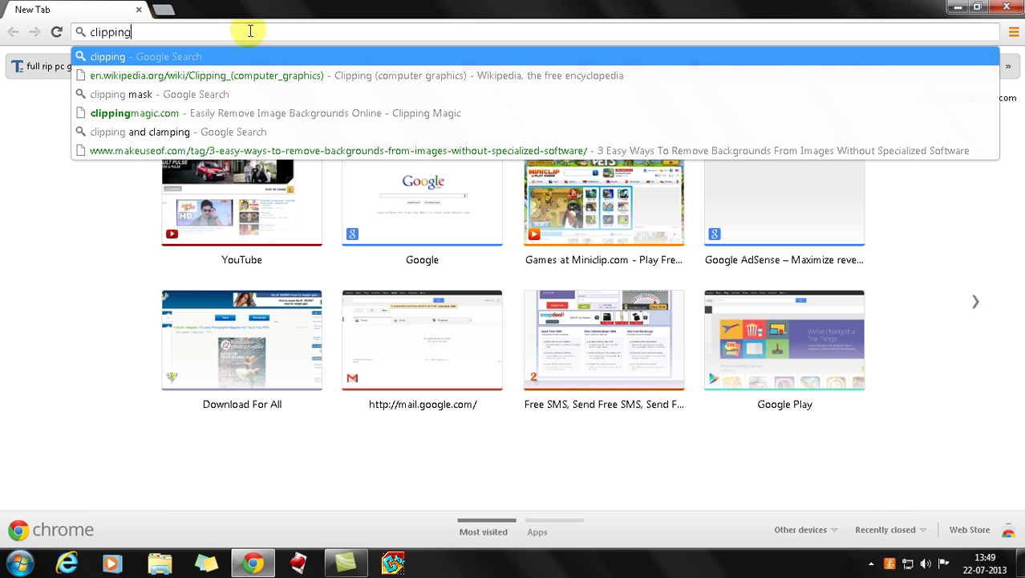
text(magic)
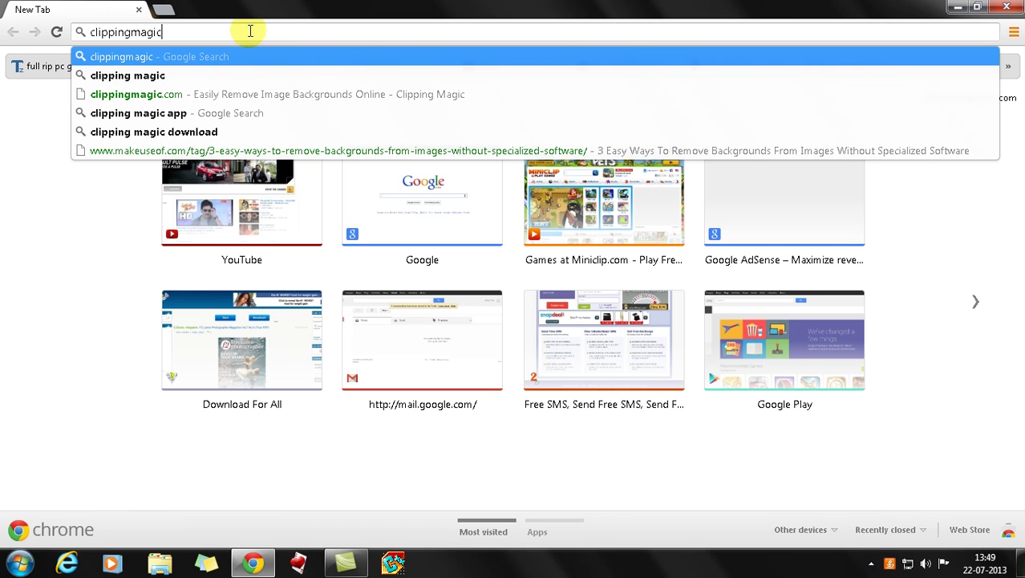
Step: Go to clippingmagic.com, open the uploaded puppy-and-kitten photo, and dismiss the Shockwave update notice
click(264, 96)
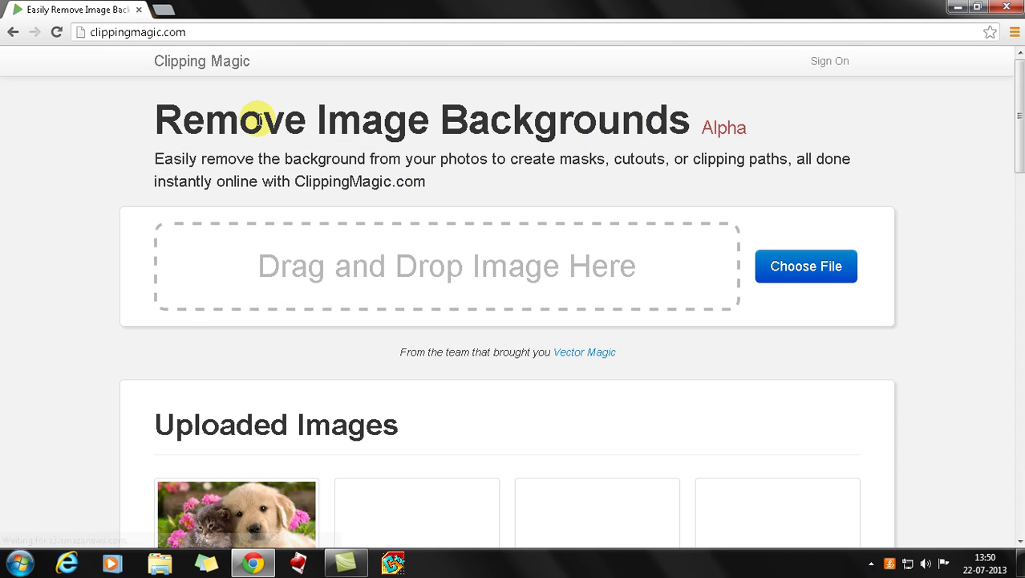
scroll(177, 337, down, 3)
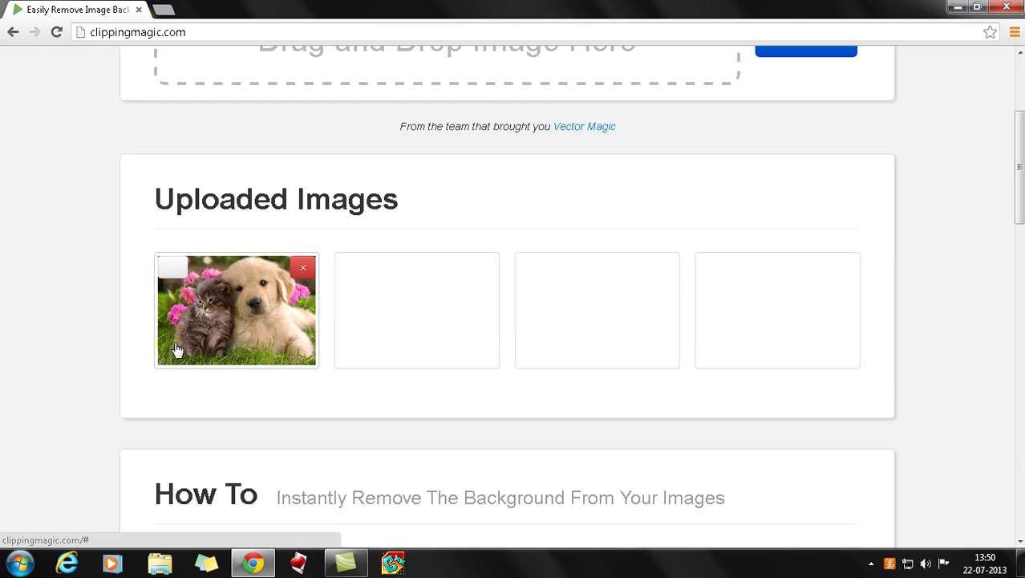
scroll(236, 423, up, 1)
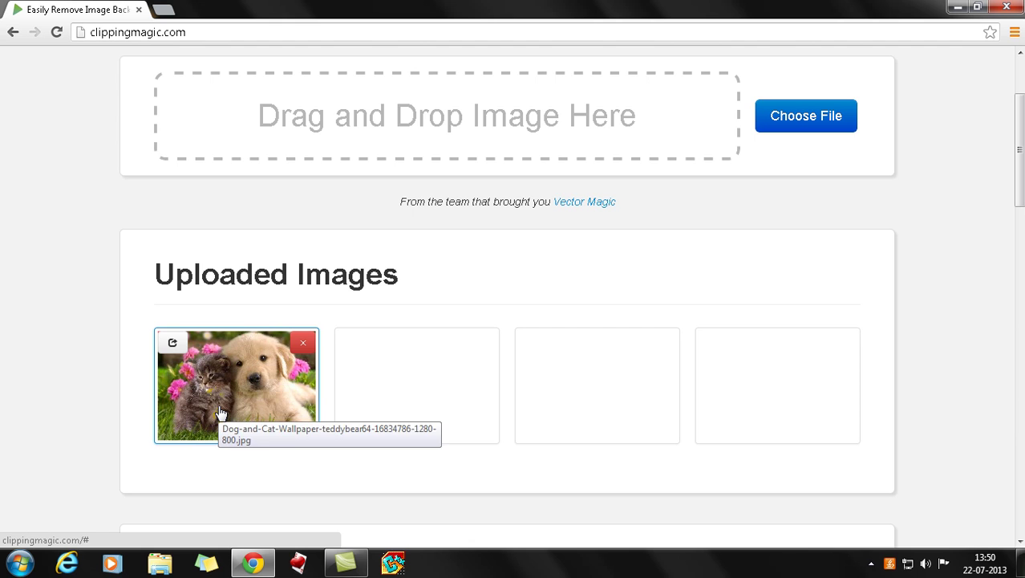
click(222, 412)
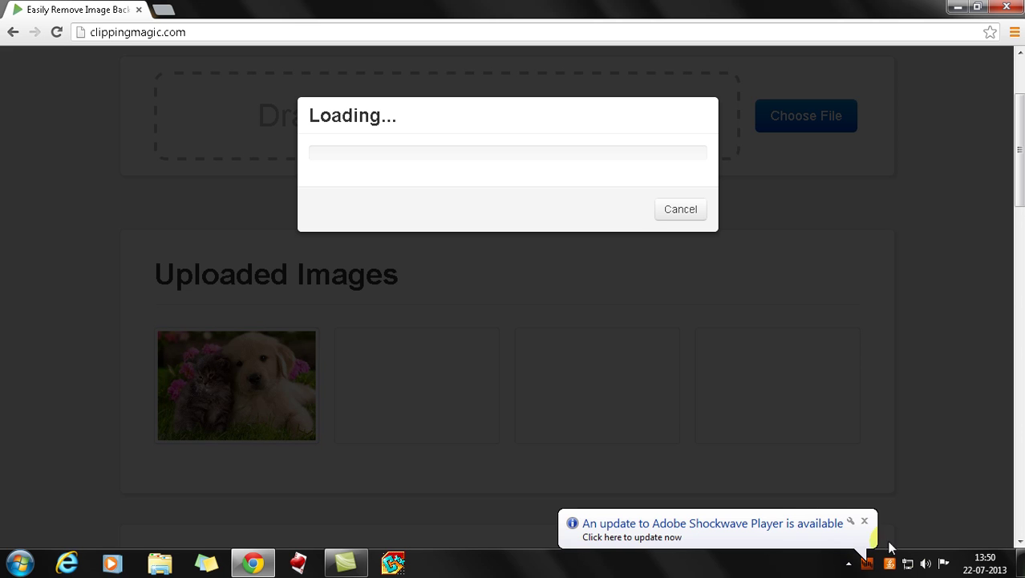
click(864, 520)
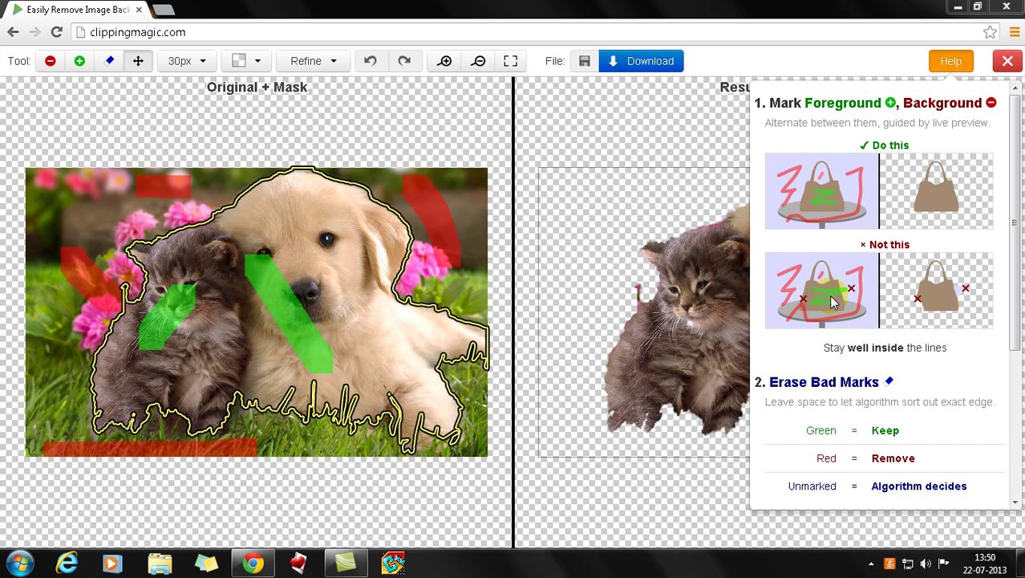
Step: Close the Help panel and erase the old marks near the kitten's ear and left edge
click(833, 300)
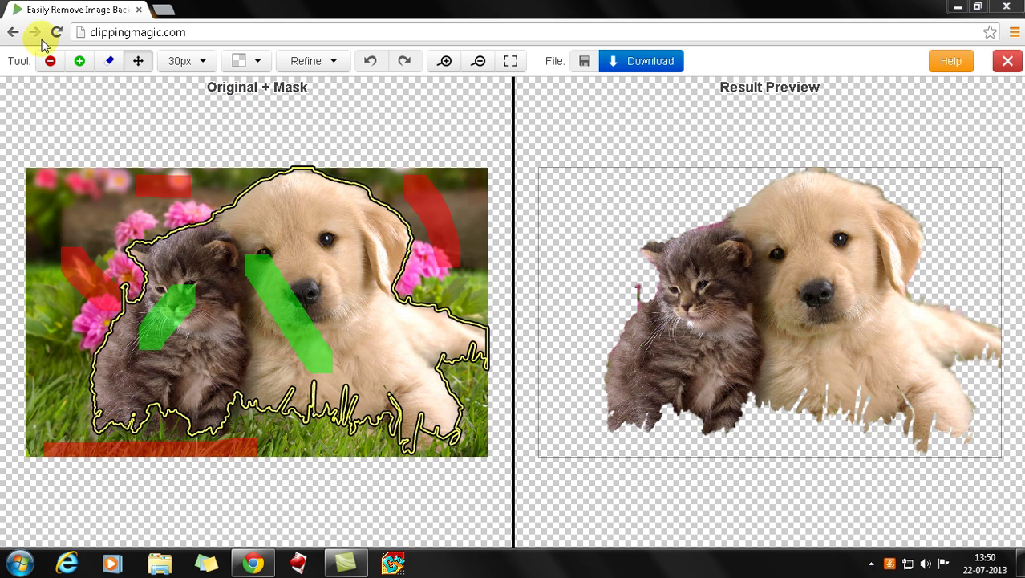
click(110, 61)
click(132, 253)
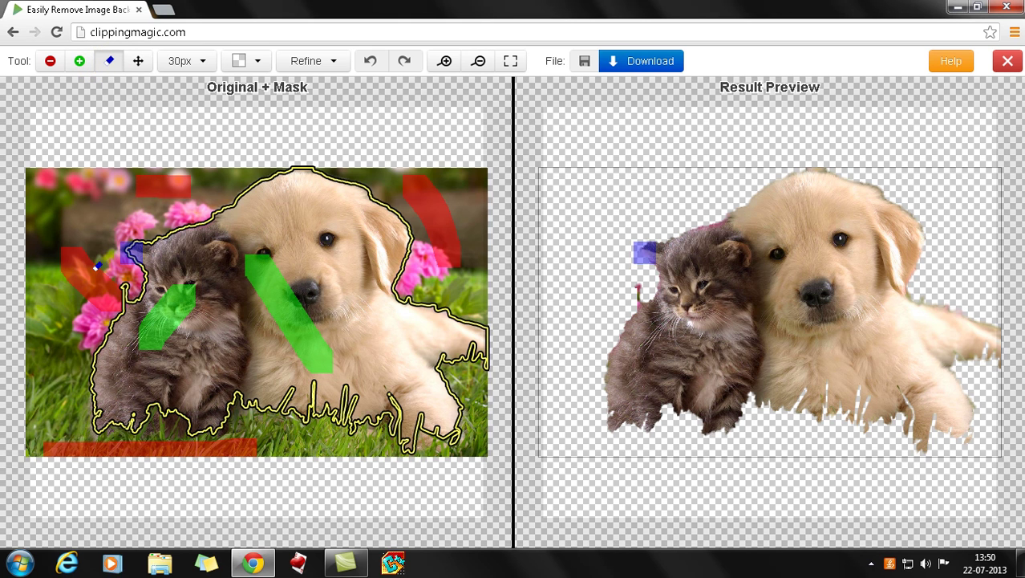
click(80, 277)
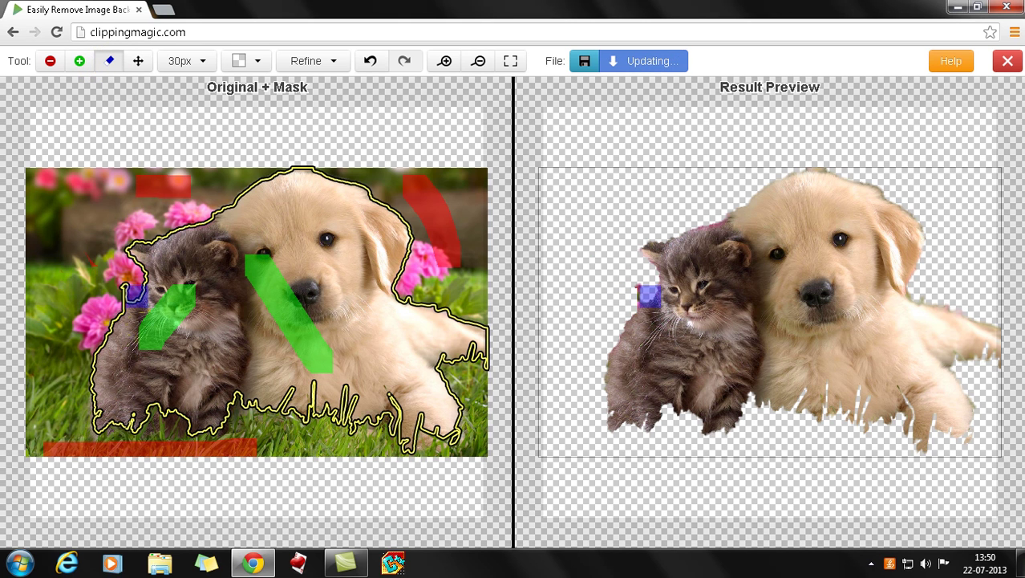
Step: Erase the remaining green keep strokes and the red remove marks at top-left and bottom
mouse_move(135, 296)
mouse_down()
mouse_move(141, 341)
mouse_move(183, 282)
mouse_move(132, 360)
mouse_move(182, 319)
mouse_move(194, 332)
mouse_move(238, 268)
mouse_move(291, 326)
mouse_move(321, 388)
mouse_move(279, 294)
mouse_move(355, 378)
mouse_move(271, 273)
mouse_up()
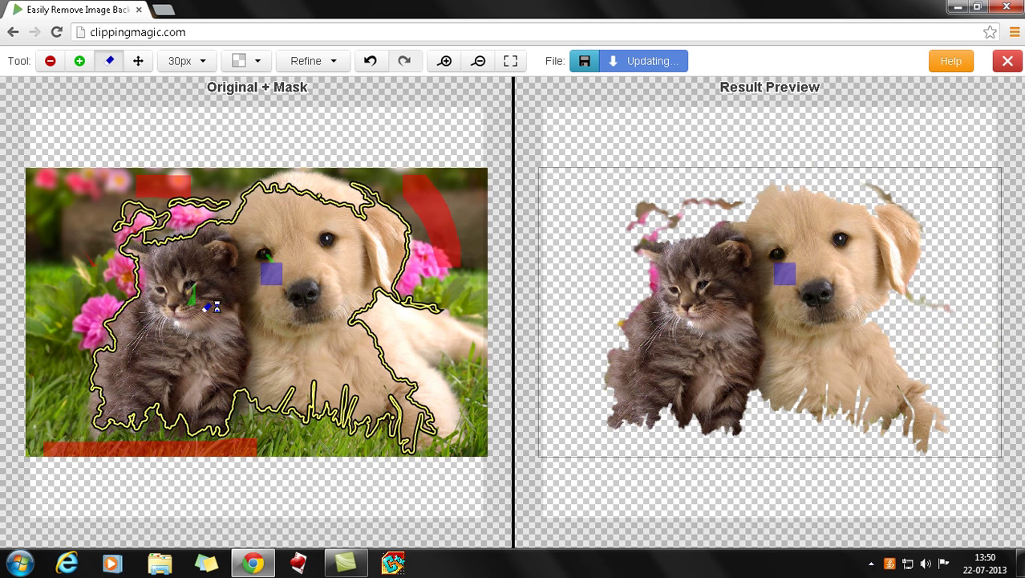
mouse_move(210, 306)
mouse_down()
mouse_move(190, 311)
mouse_move(438, 273)
mouse_move(417, 206)
mouse_move(480, 285)
mouse_move(435, 206)
mouse_up()
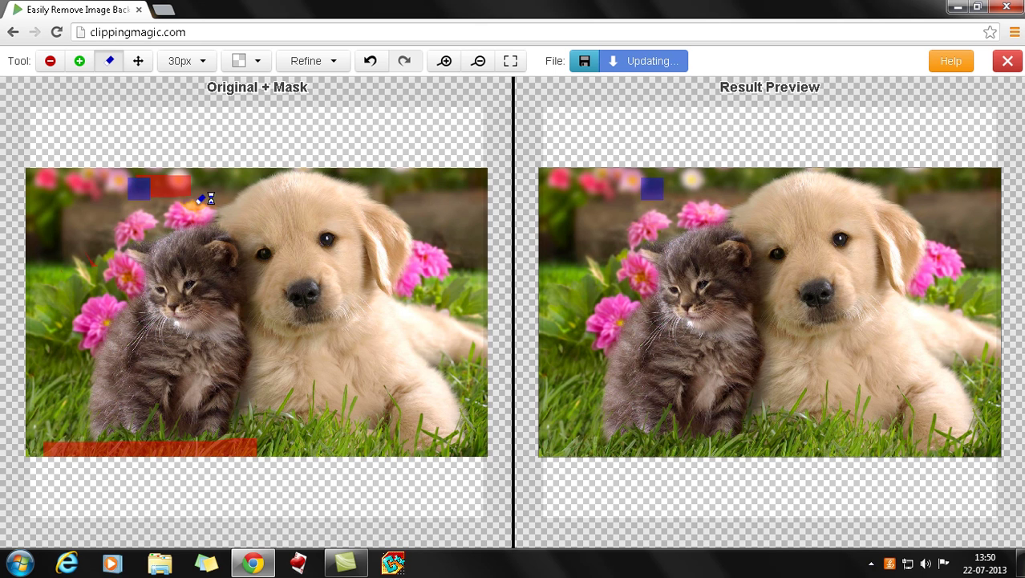
mouse_move(206, 198)
mouse_down()
mouse_move(141, 193)
mouse_move(210, 188)
mouse_up()
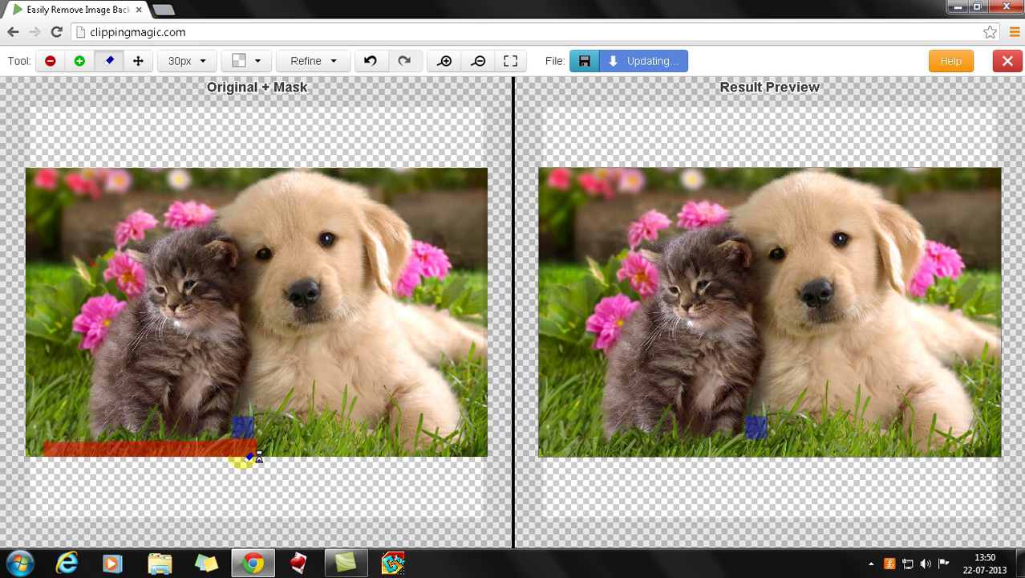
mouse_move(248, 456)
mouse_down()
mouse_move(158, 453)
mouse_move(313, 456)
mouse_move(36, 454)
mouse_up()
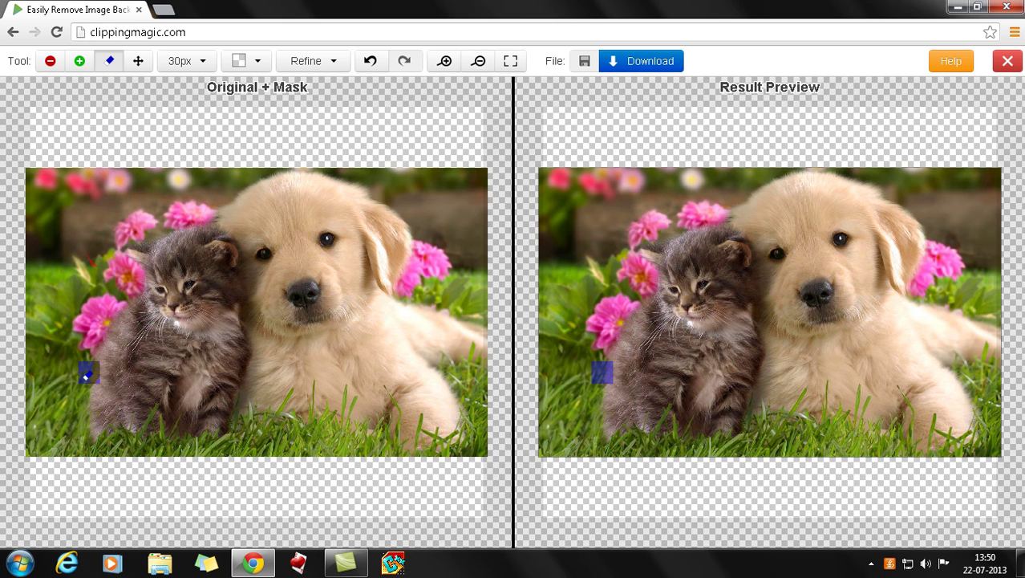
Step: Select the green Foreground Brush at 20px and place a keep mark on the puppy's head
click(80, 70)
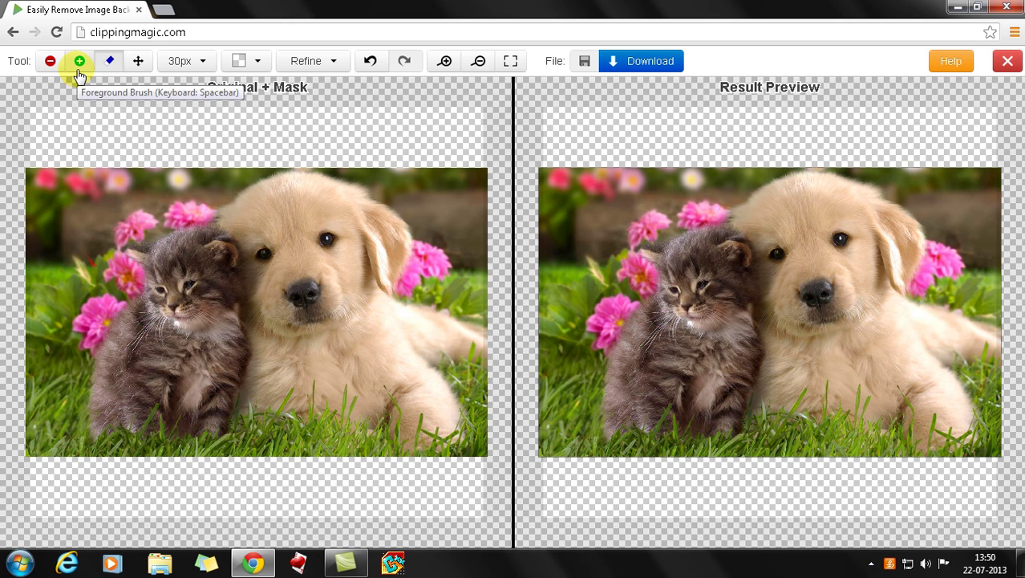
click(80, 71)
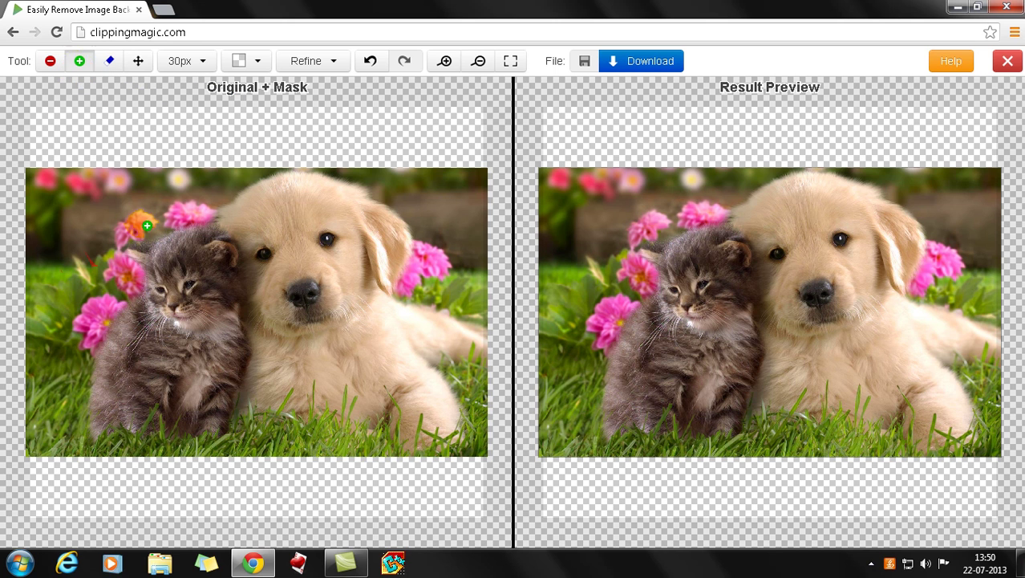
click(51, 64)
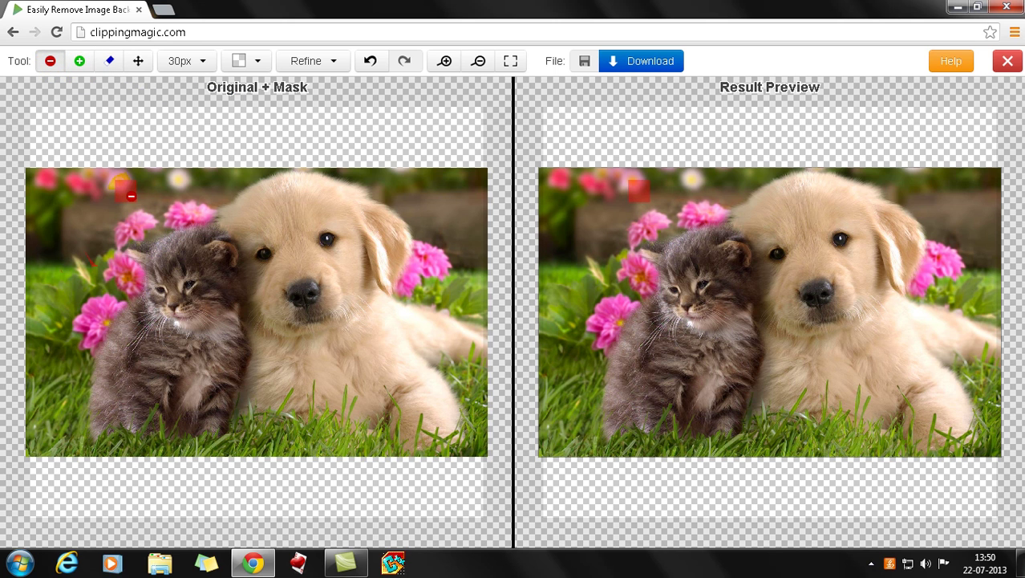
click(82, 67)
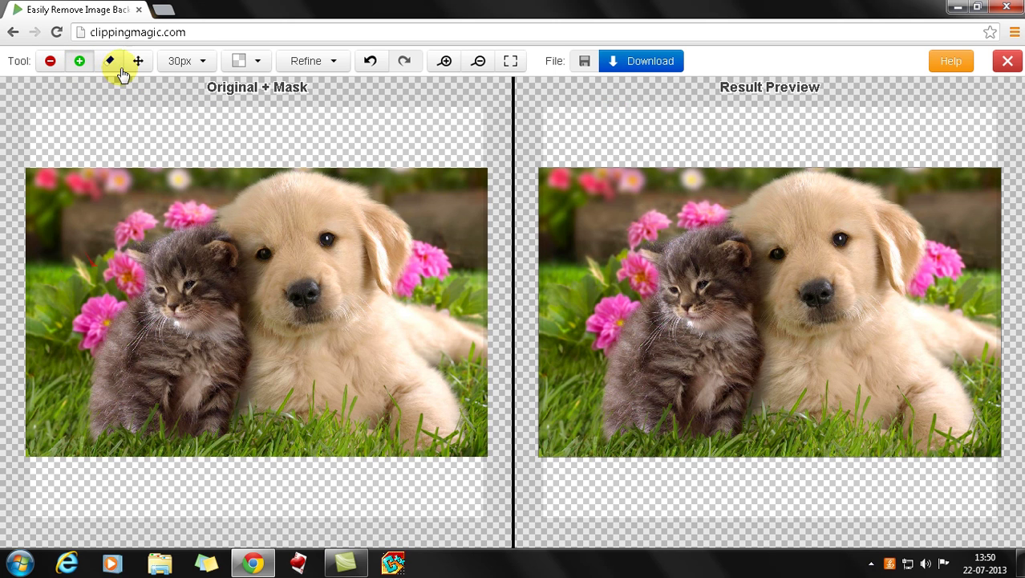
key(space)
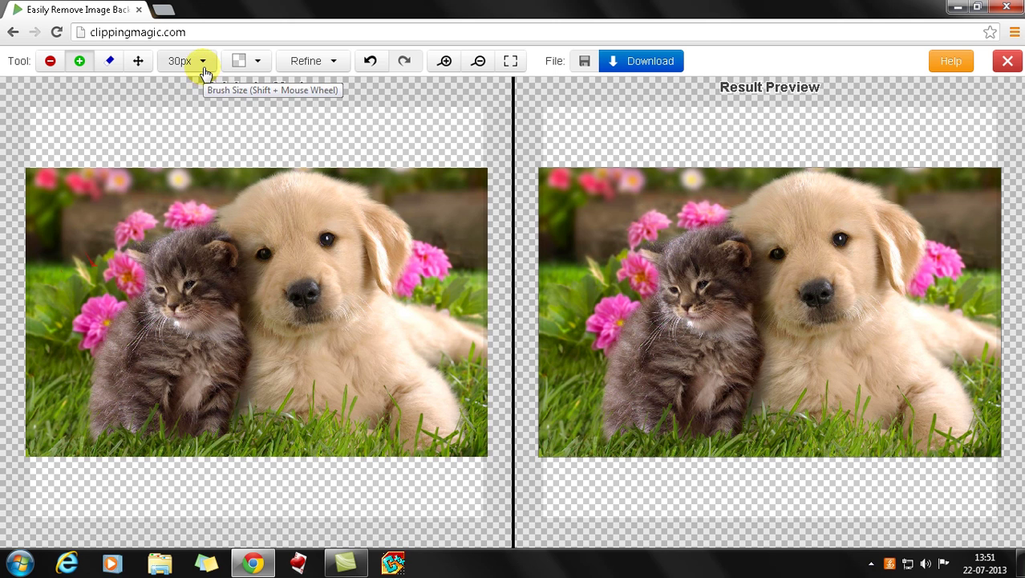
click(204, 70)
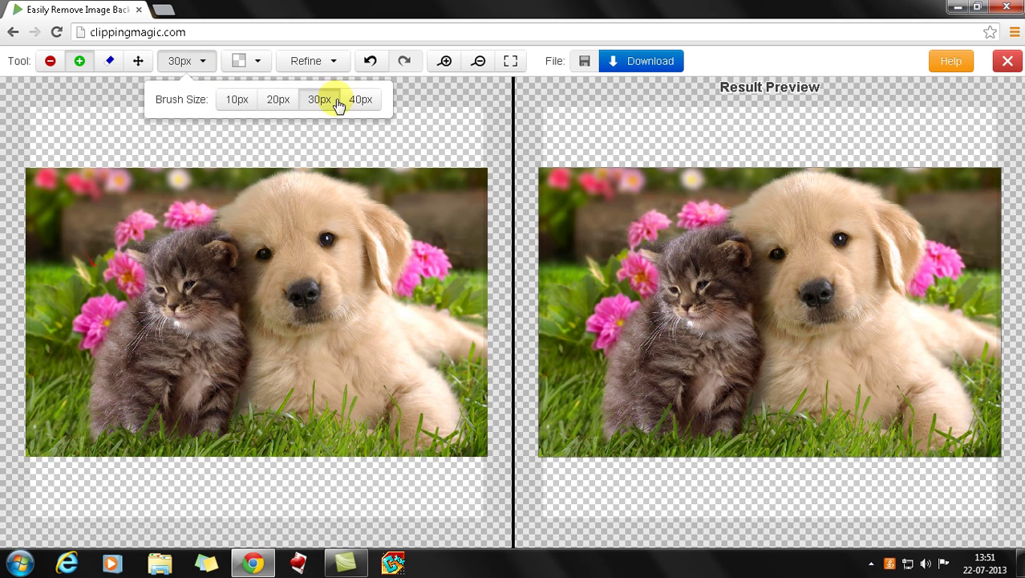
click(277, 99)
click(272, 197)
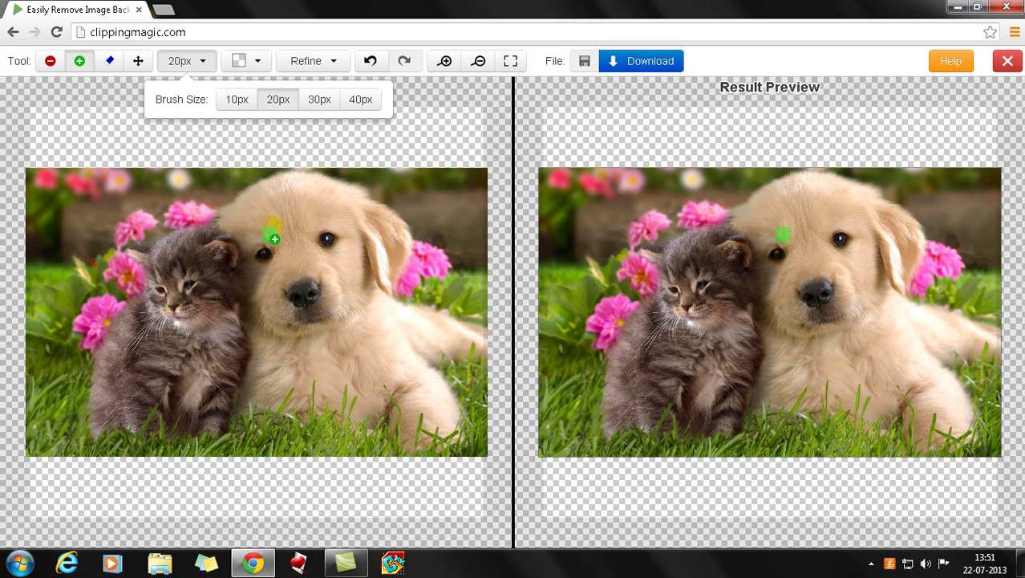
Step: Undo the forehead mark, then paint keep strokes down the puppy's face to its nose and the kitten's face
key(ctrl+z)
click(287, 248)
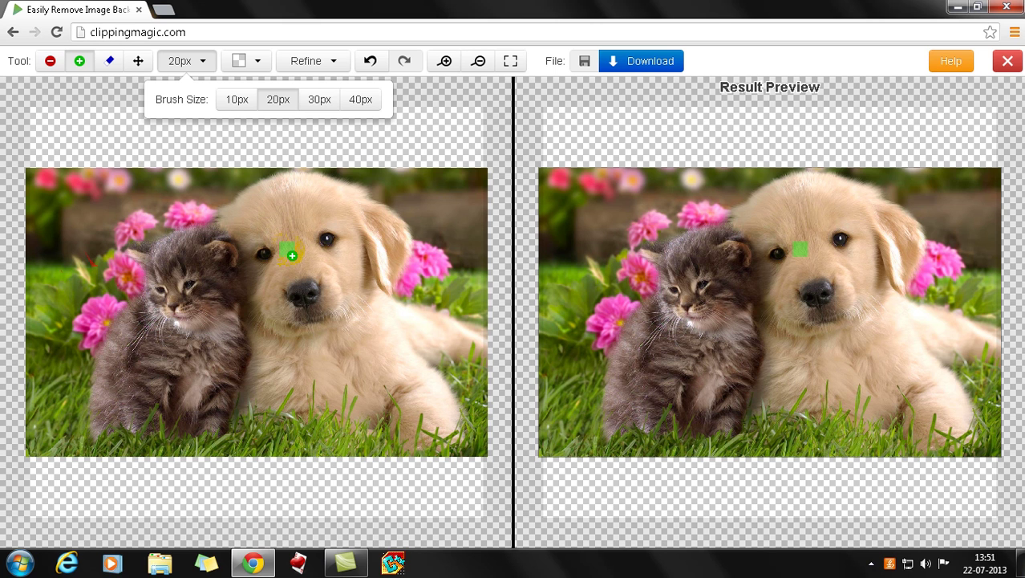
drag(288, 245, 309, 298)
click(291, 331)
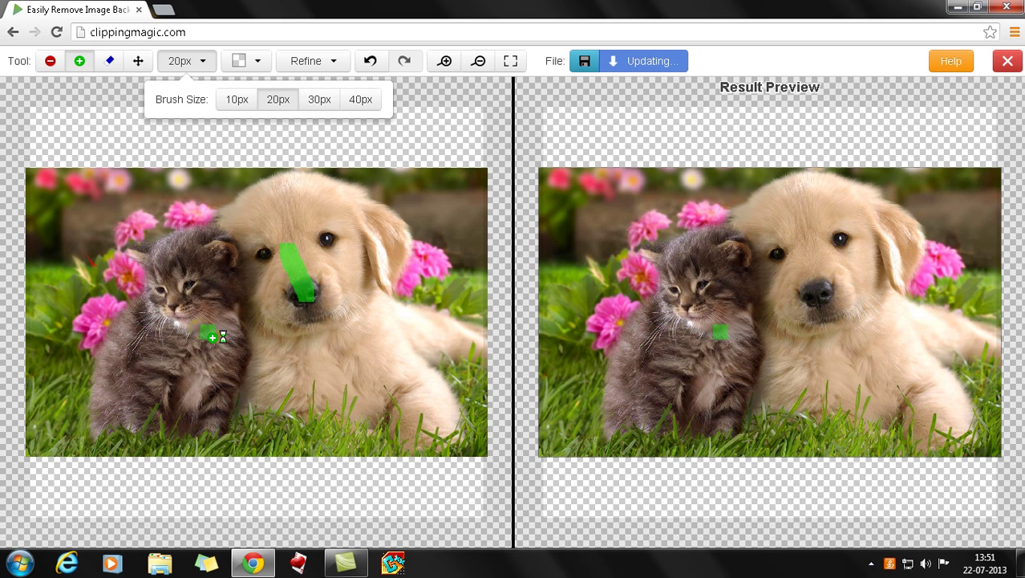
drag(202, 282, 180, 355)
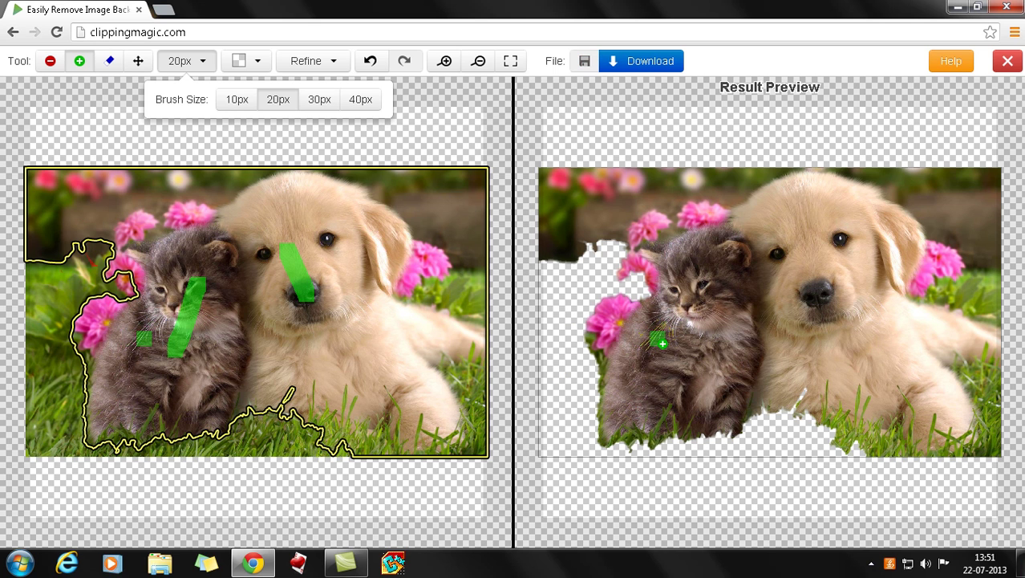
Step: Paint red background strokes over the top-left flowers, the right side, and the bottom grass
click(51, 63)
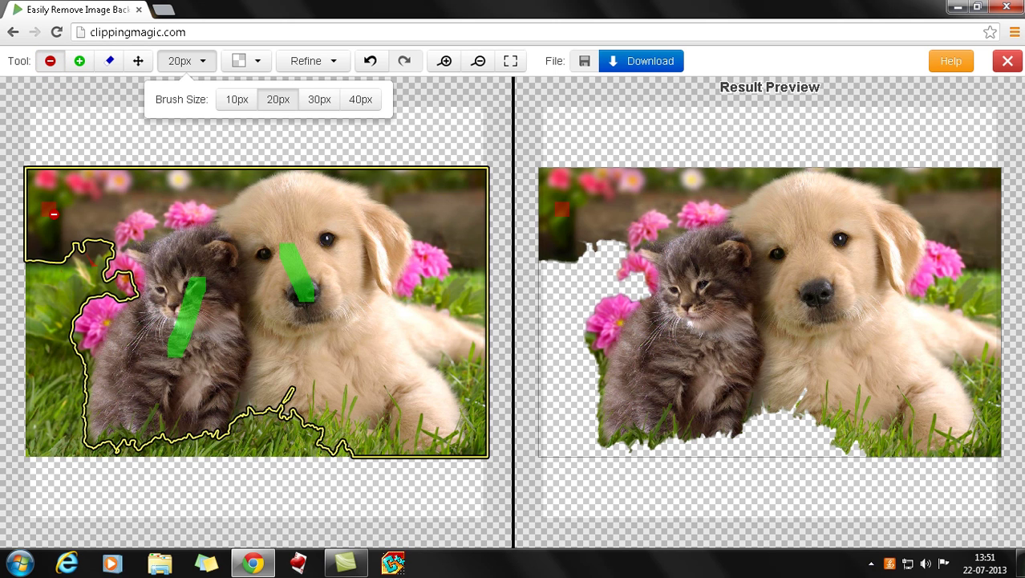
drag(51, 213, 128, 197)
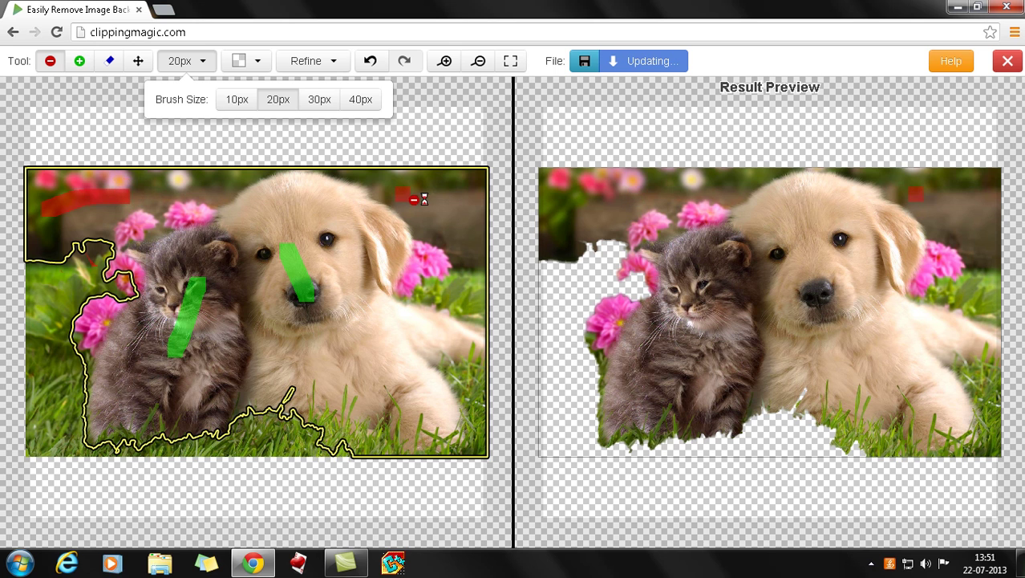
drag(440, 201, 452, 269)
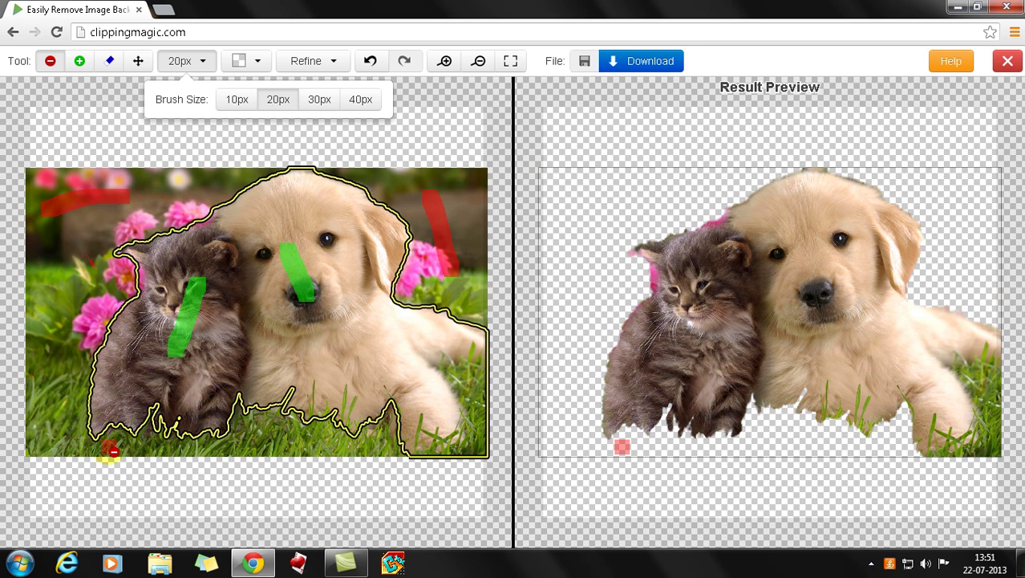
drag(169, 450, 279, 454)
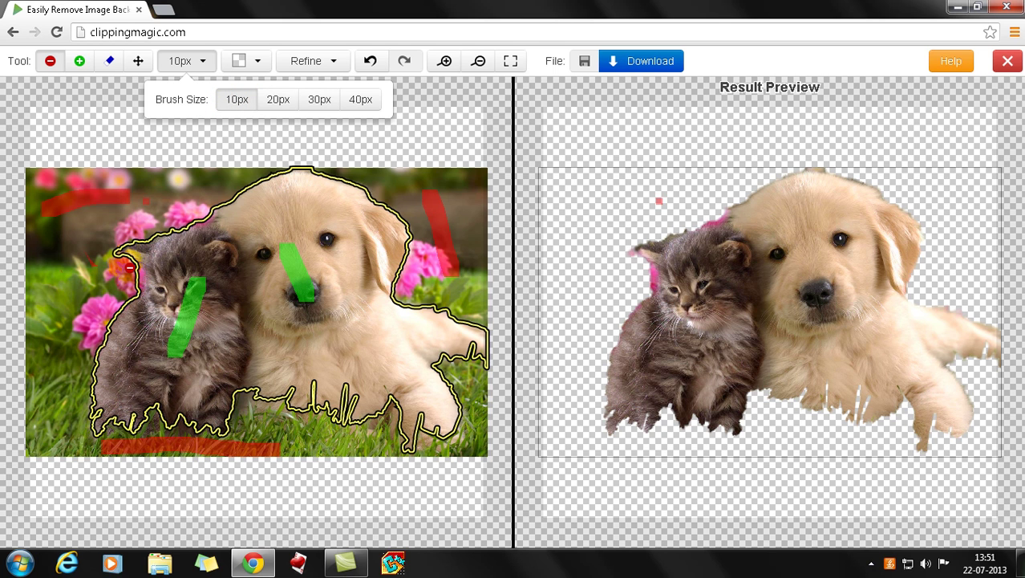
Step: Remove leftover background specks by the kitten, puppy's ear and between them, then open Refine
drag(128, 267, 143, 287)
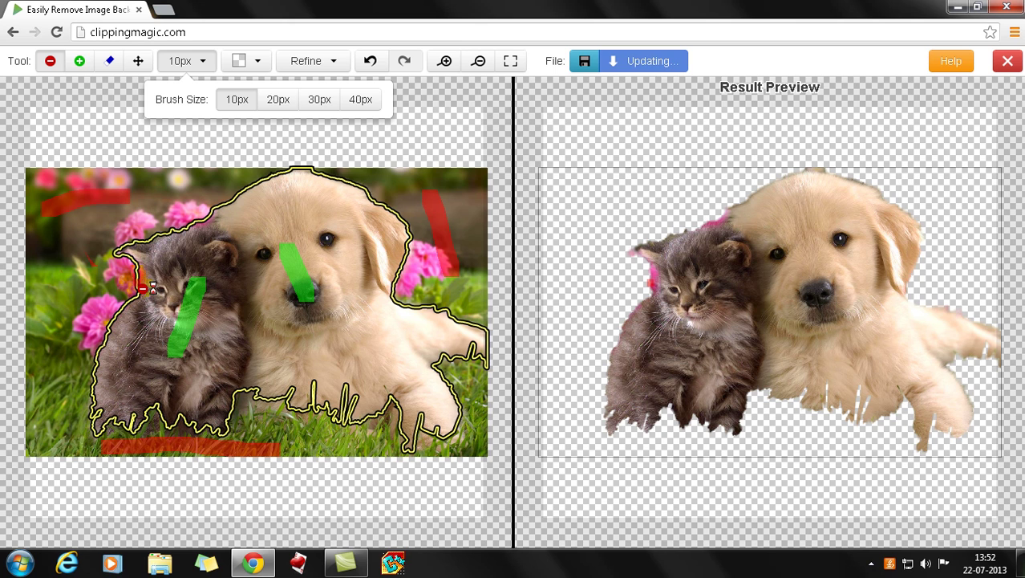
click(146, 319)
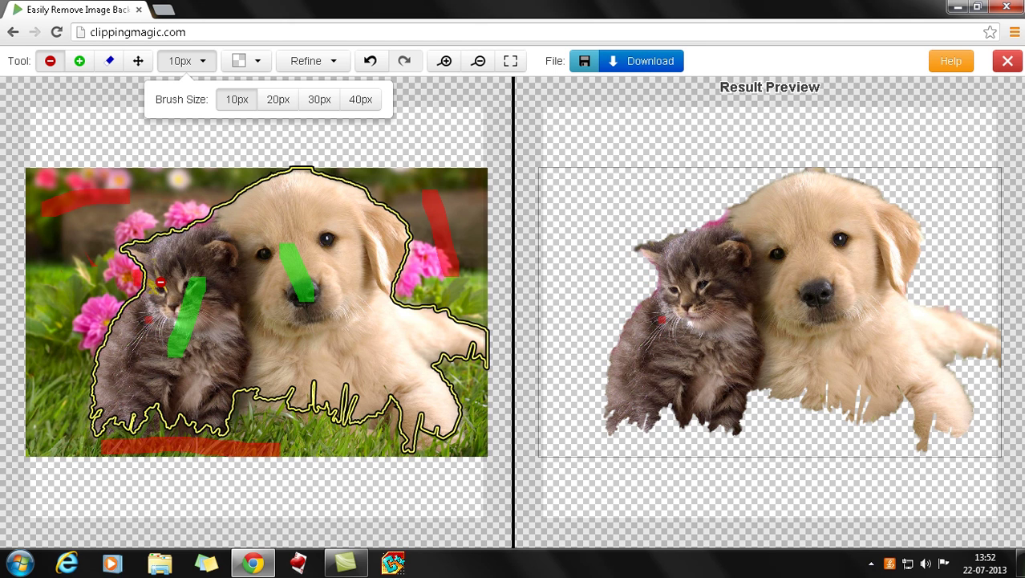
click(409, 226)
click(341, 230)
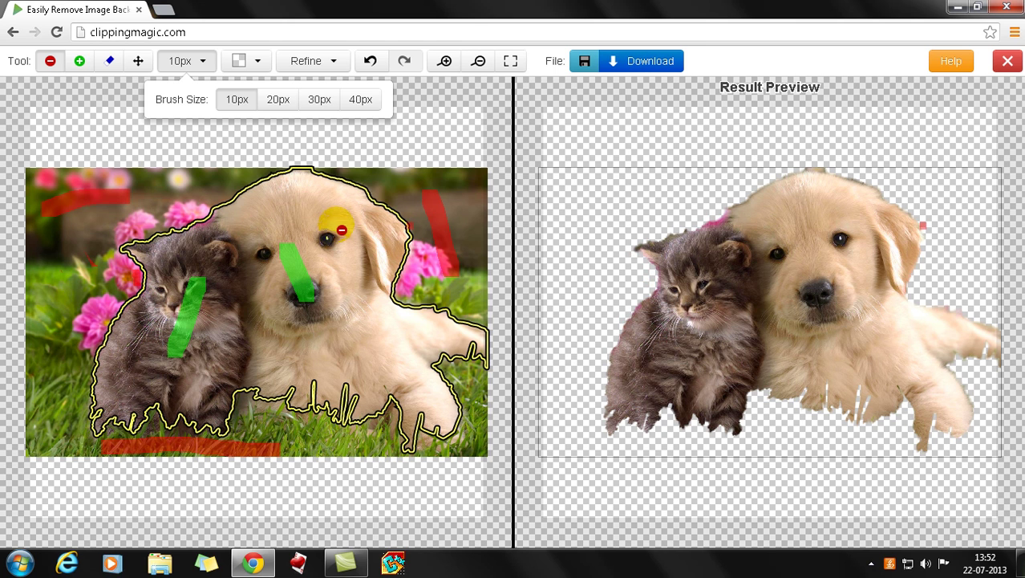
click(198, 227)
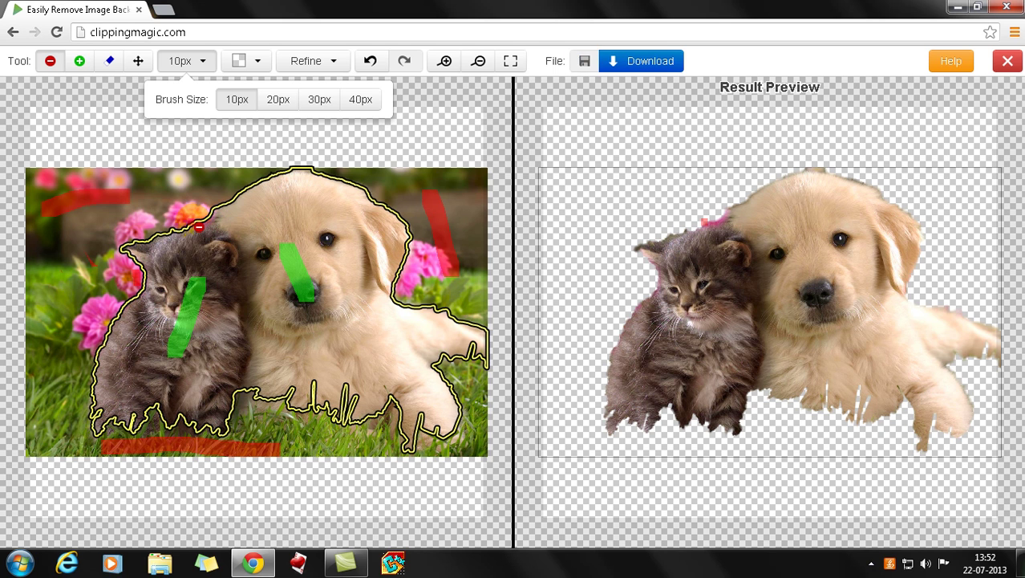
click(232, 293)
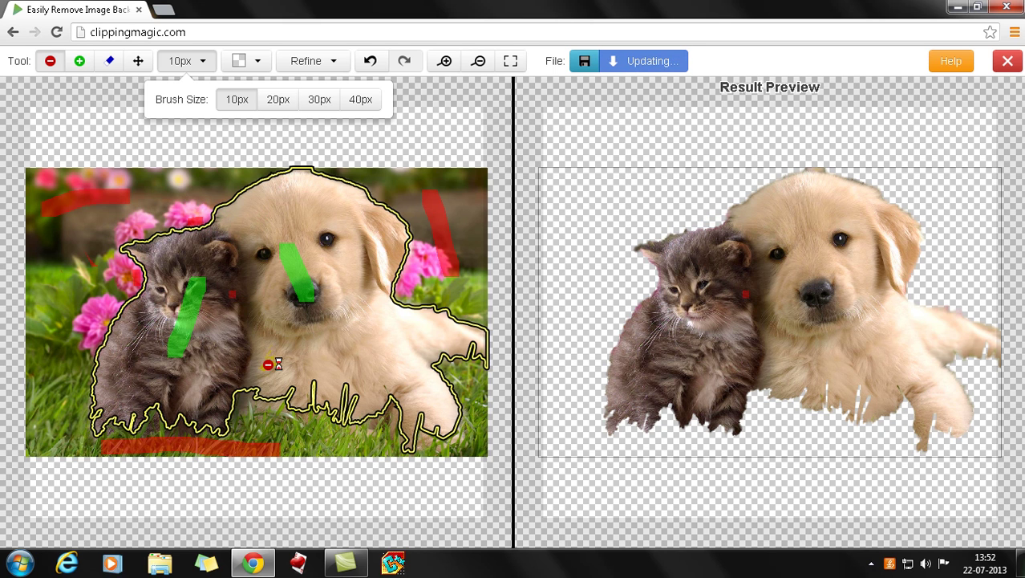
click(264, 361)
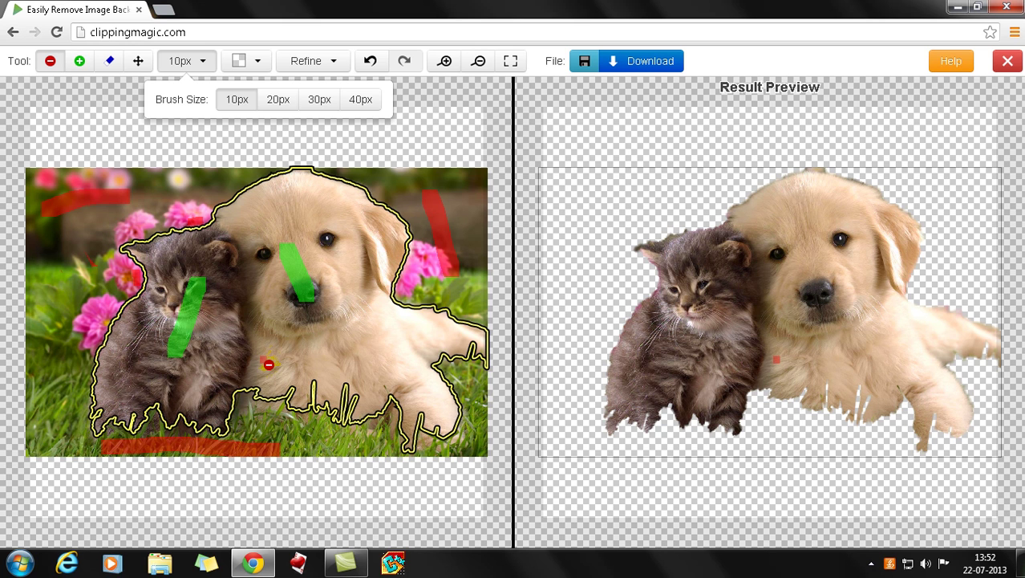
click(333, 65)
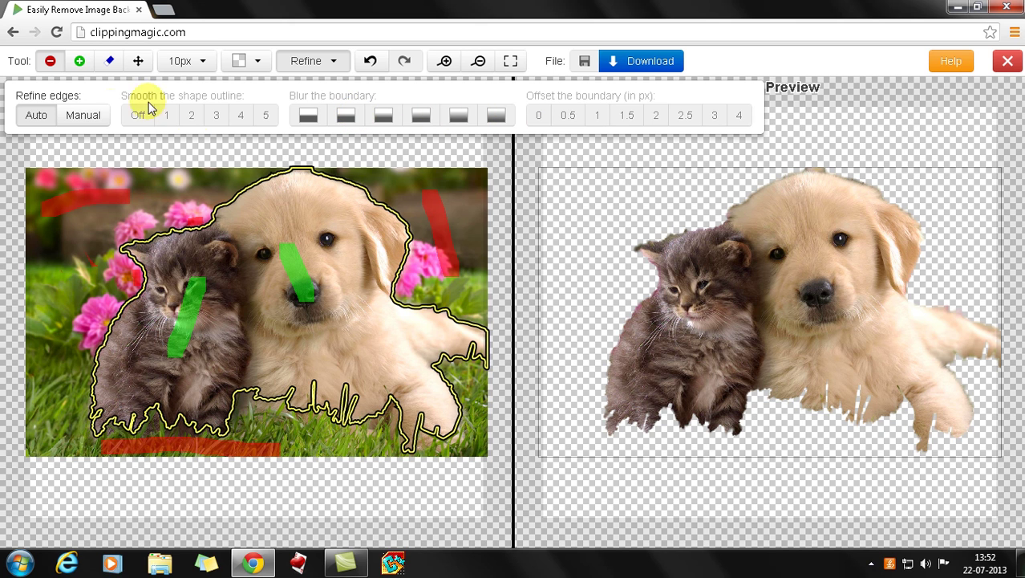
Step: Set edge refinement to Manual with blur radius 4, undoing a stray stroke on the puppy's ear
click(90, 115)
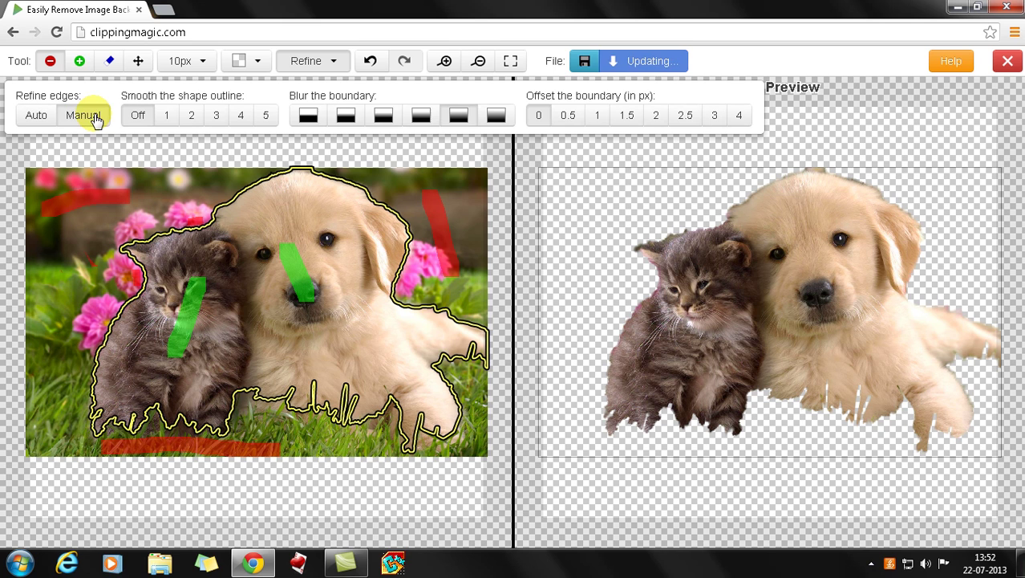
click(421, 115)
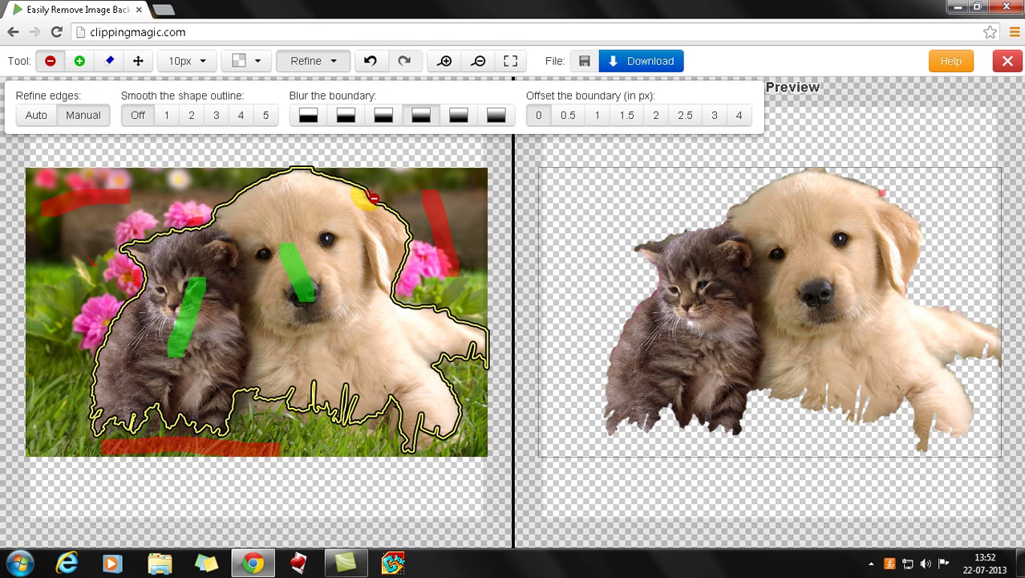
drag(362, 195, 405, 217)
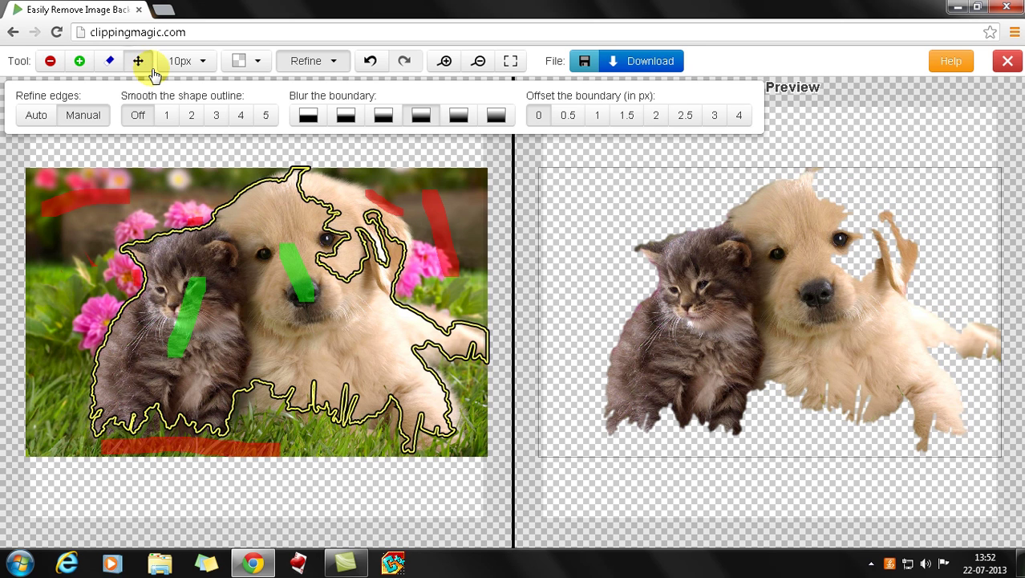
click(370, 64)
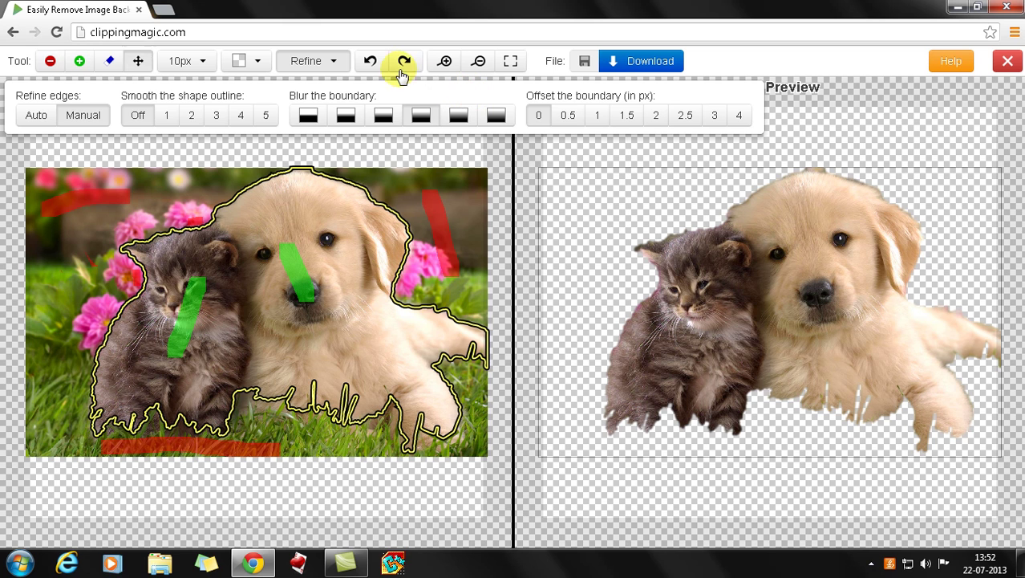
click(329, 67)
key(space)
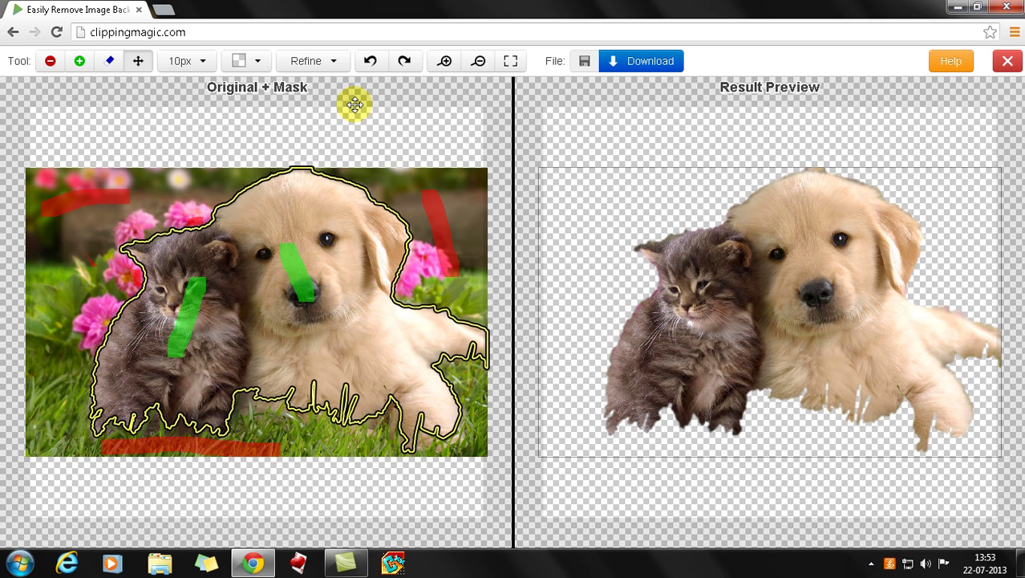
Step: Download the cutout result as a PNG, open it, and minimize the viewer and browser
click(674, 61)
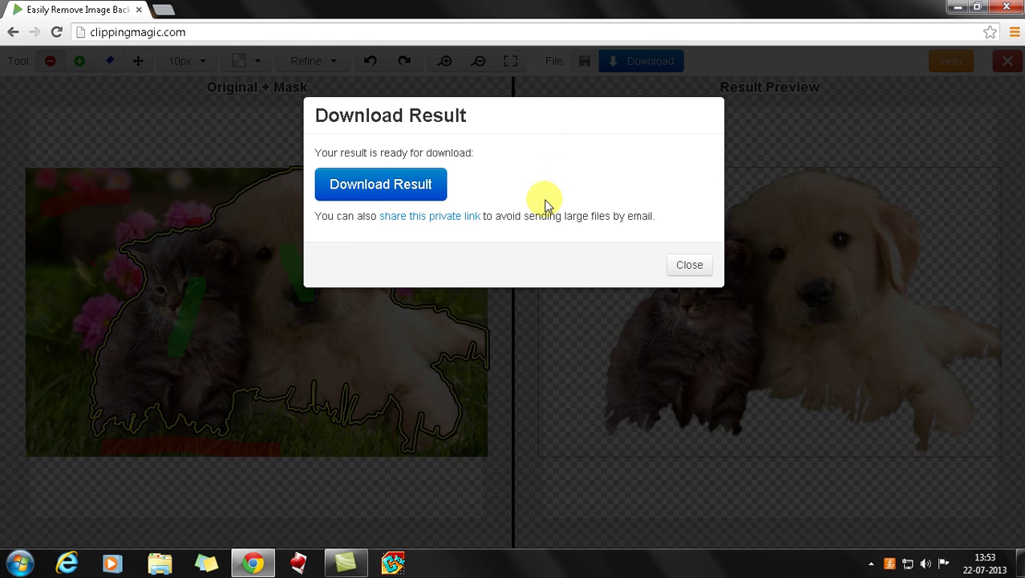
click(373, 184)
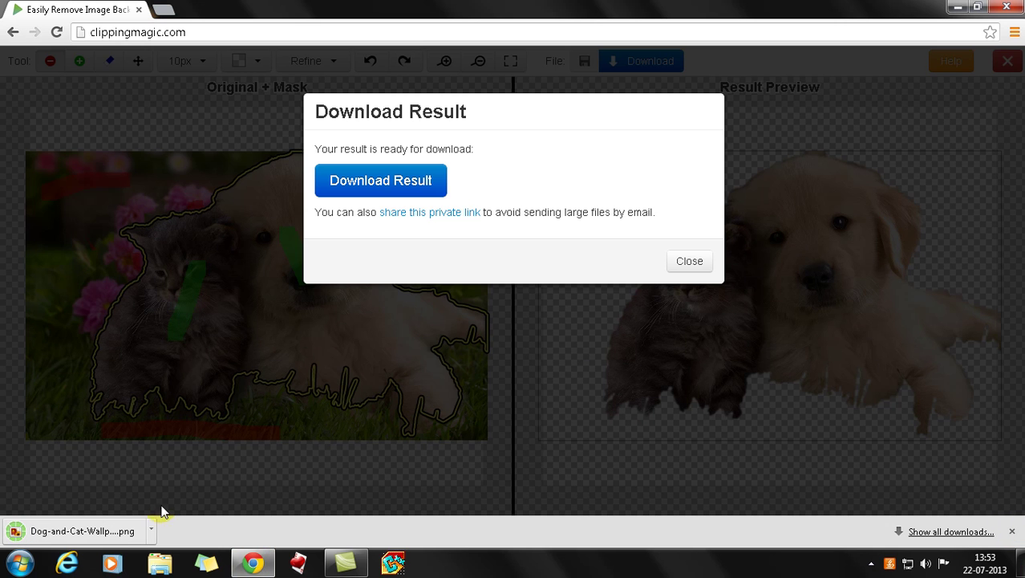
click(64, 530)
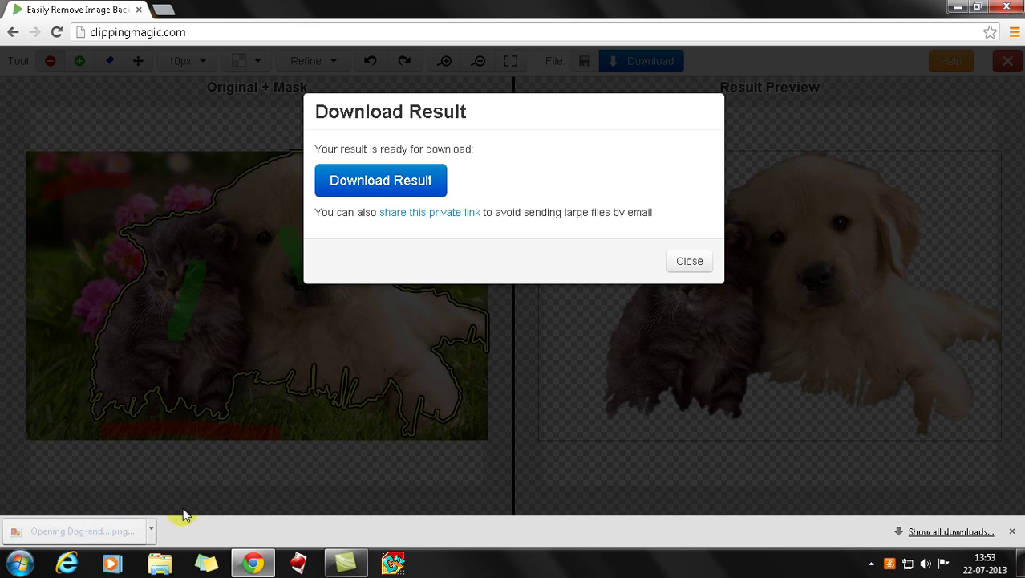
click(957, 7)
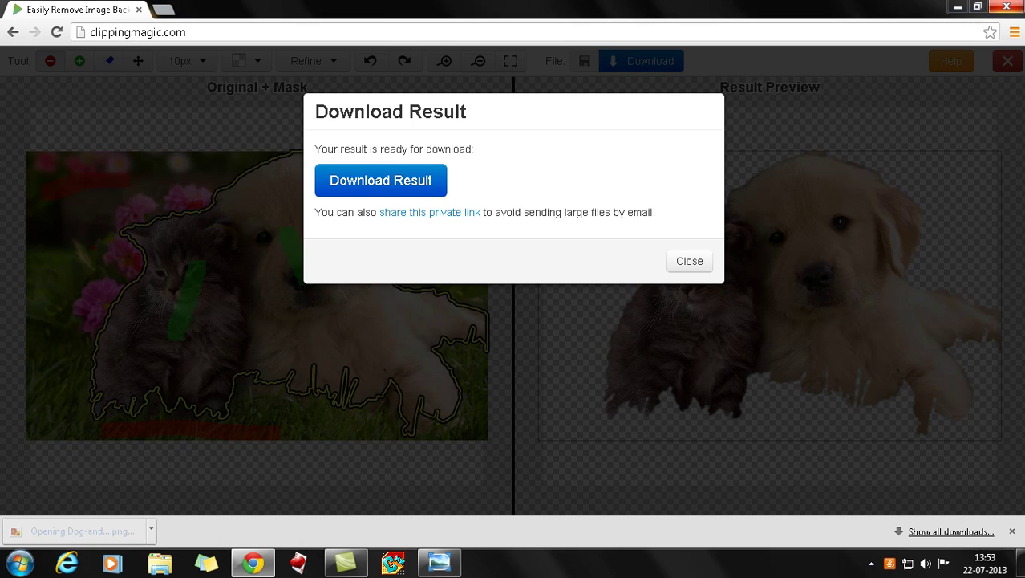
click(1013, 10)
Step: Open the original puppy-and-kitten photo and shrink its window
double_click(145, 265)
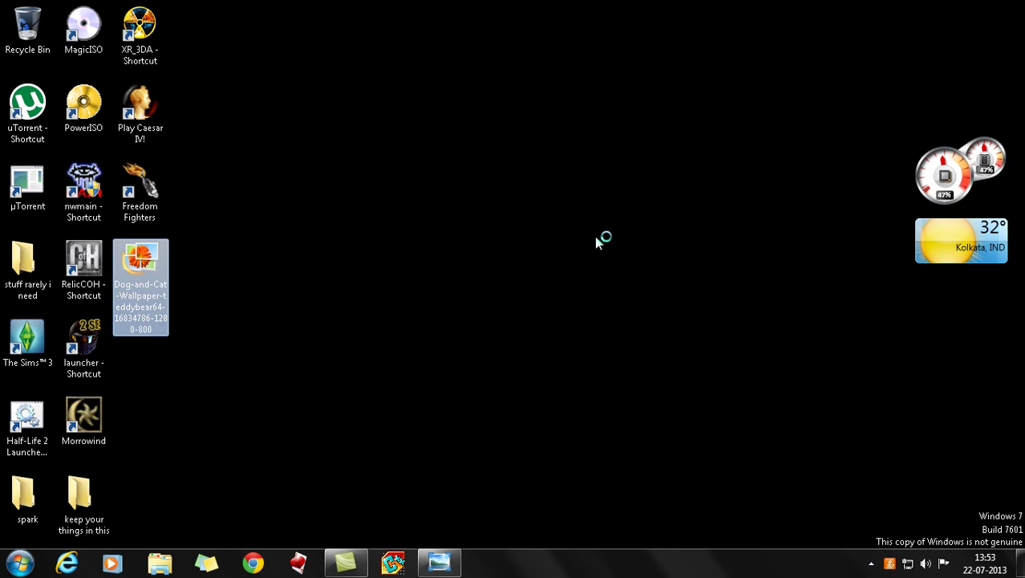
click(977, 7)
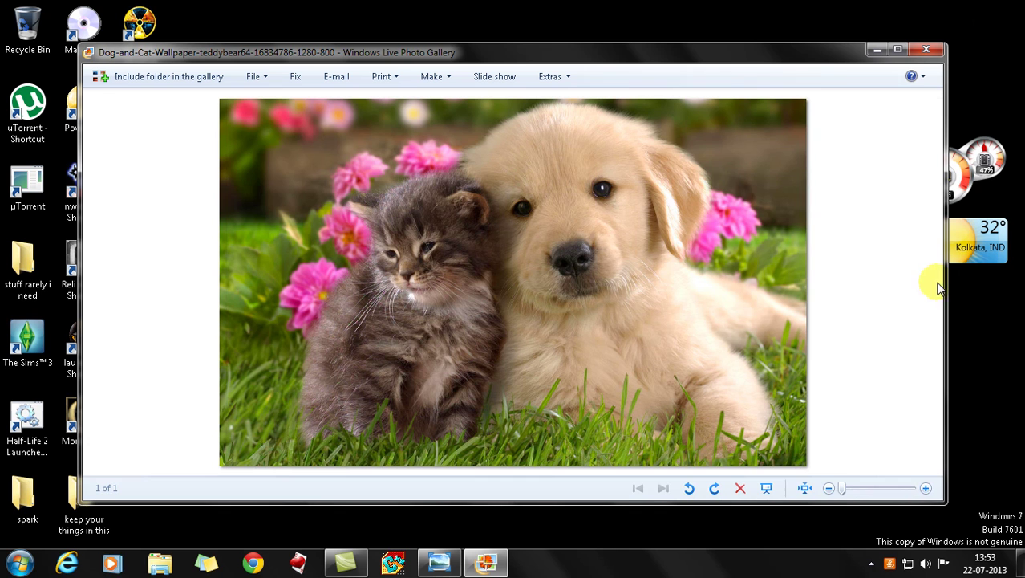
drag(943, 471, 554, 458)
click(486, 561)
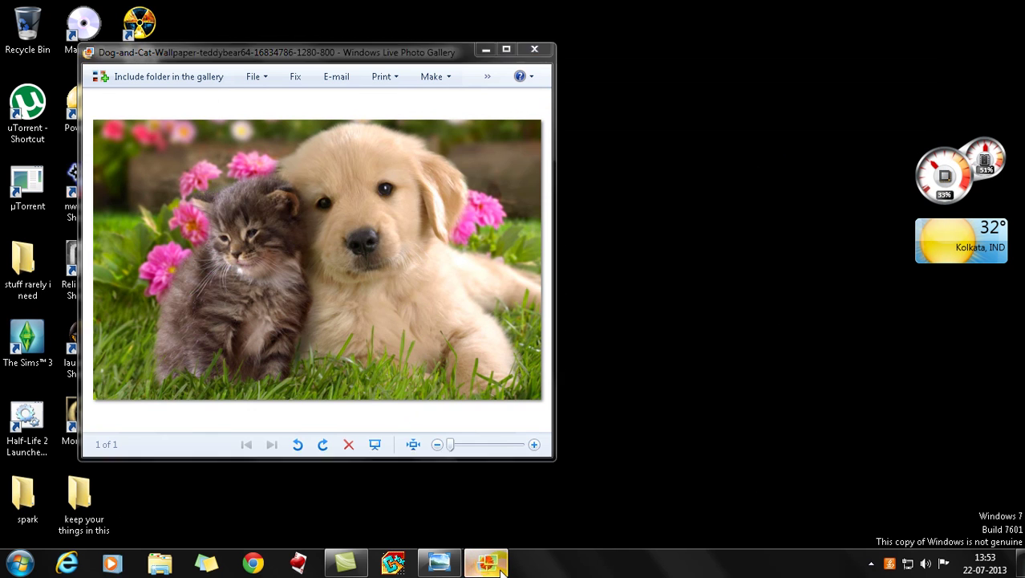
click(486, 561)
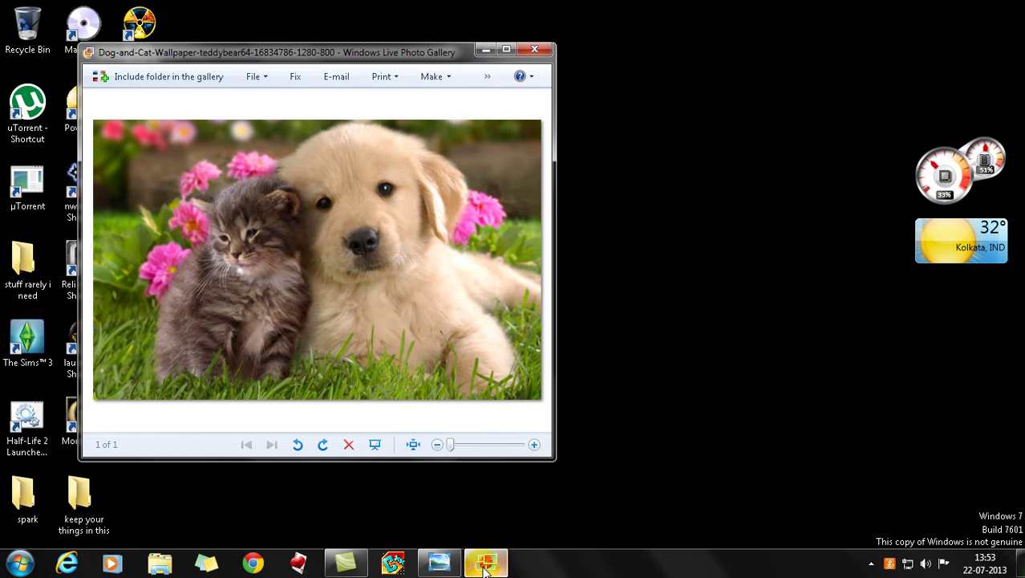
Step: Shrink the cutout's window and place it beside the original photo
click(439, 562)
click(977, 8)
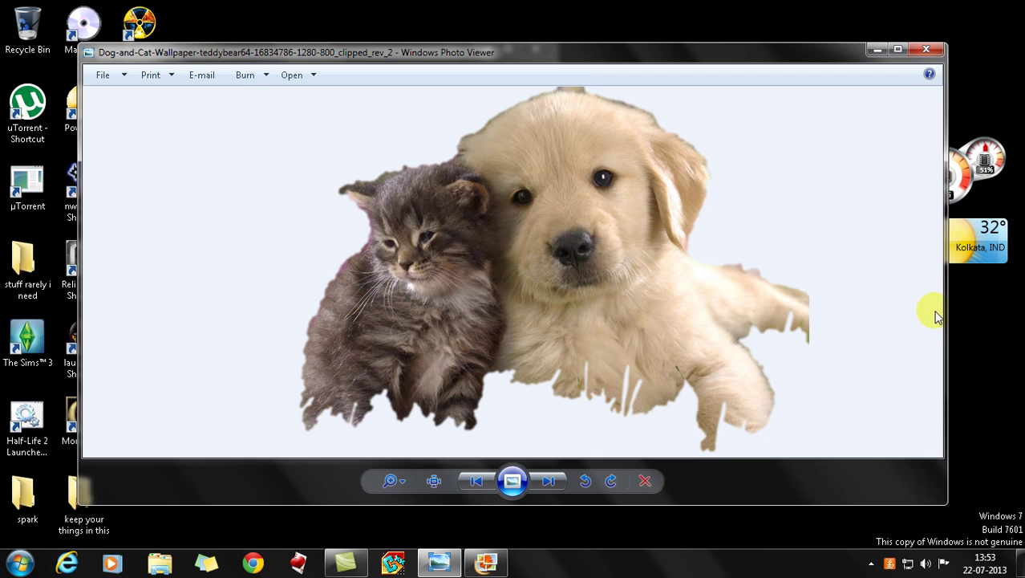
drag(944, 498, 410, 299)
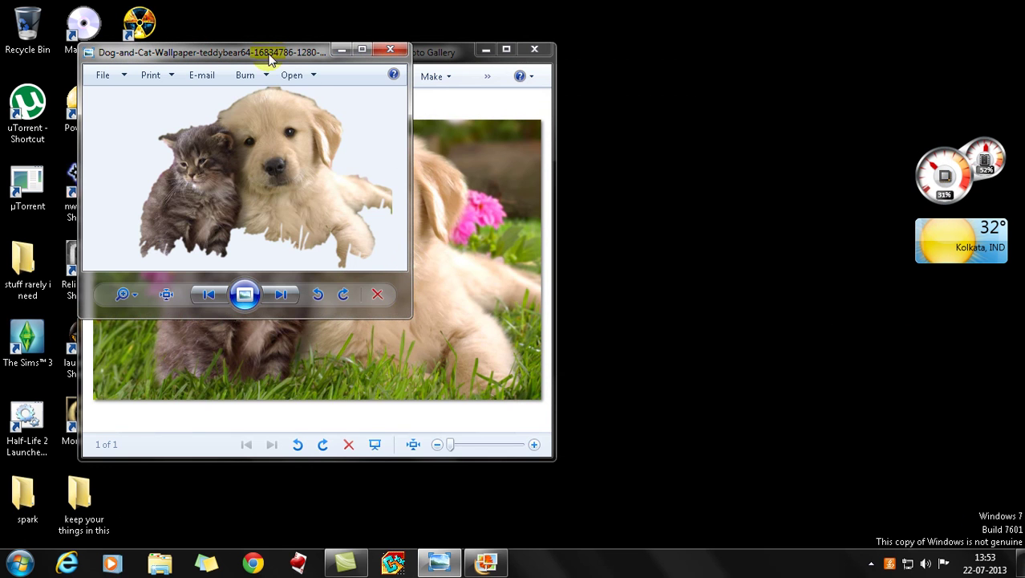
drag(264, 52, 743, 182)
click(686, 423)
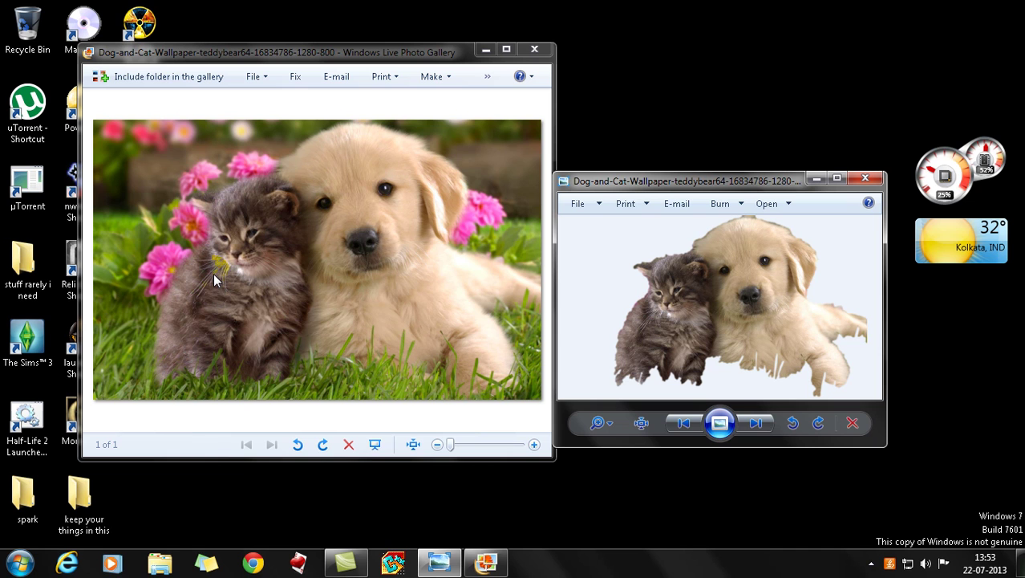
Step: Close both Photo Viewer windows, the original photo and the cut-out image, to reveal the desktop
click(535, 49)
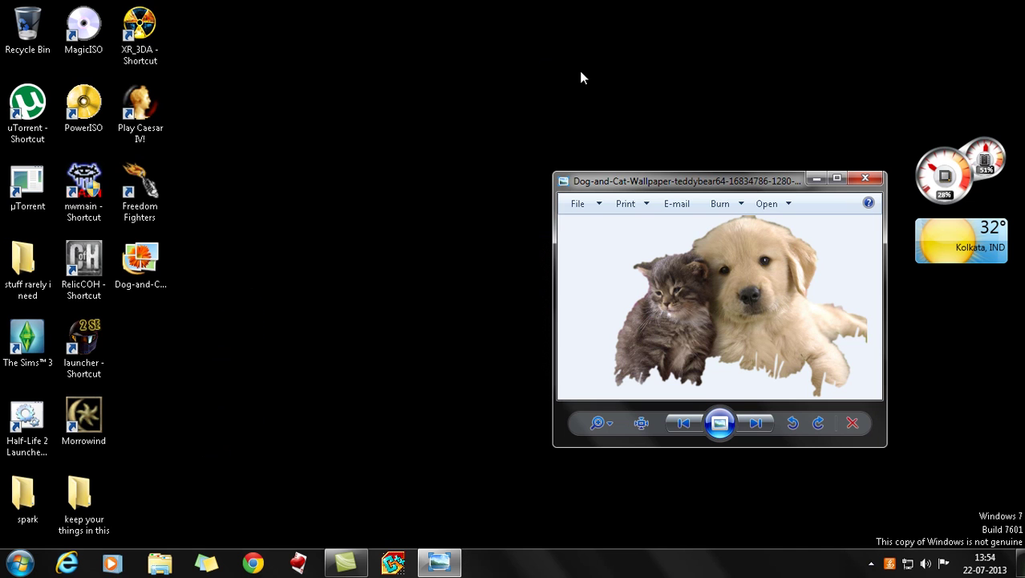
click(866, 180)
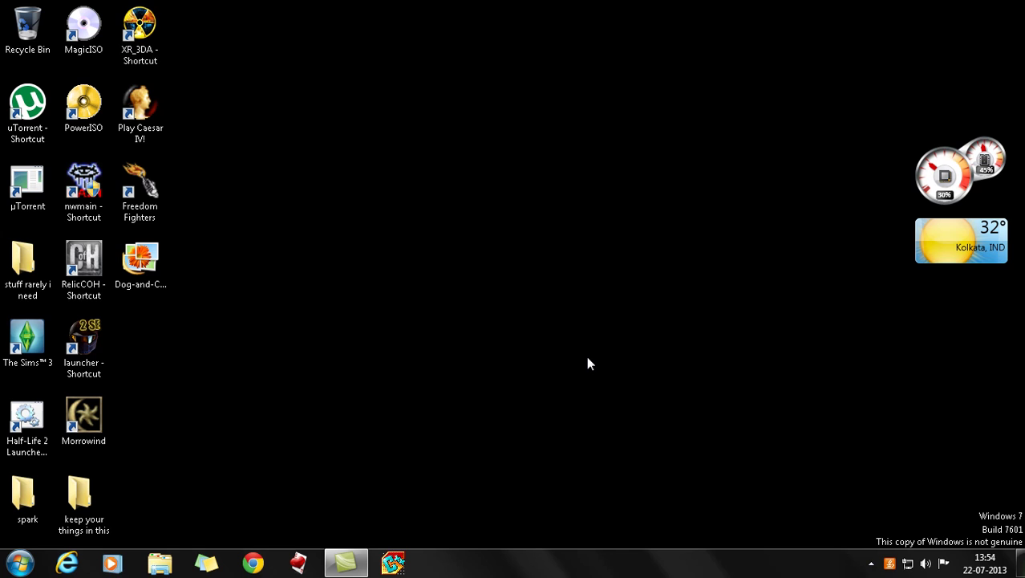